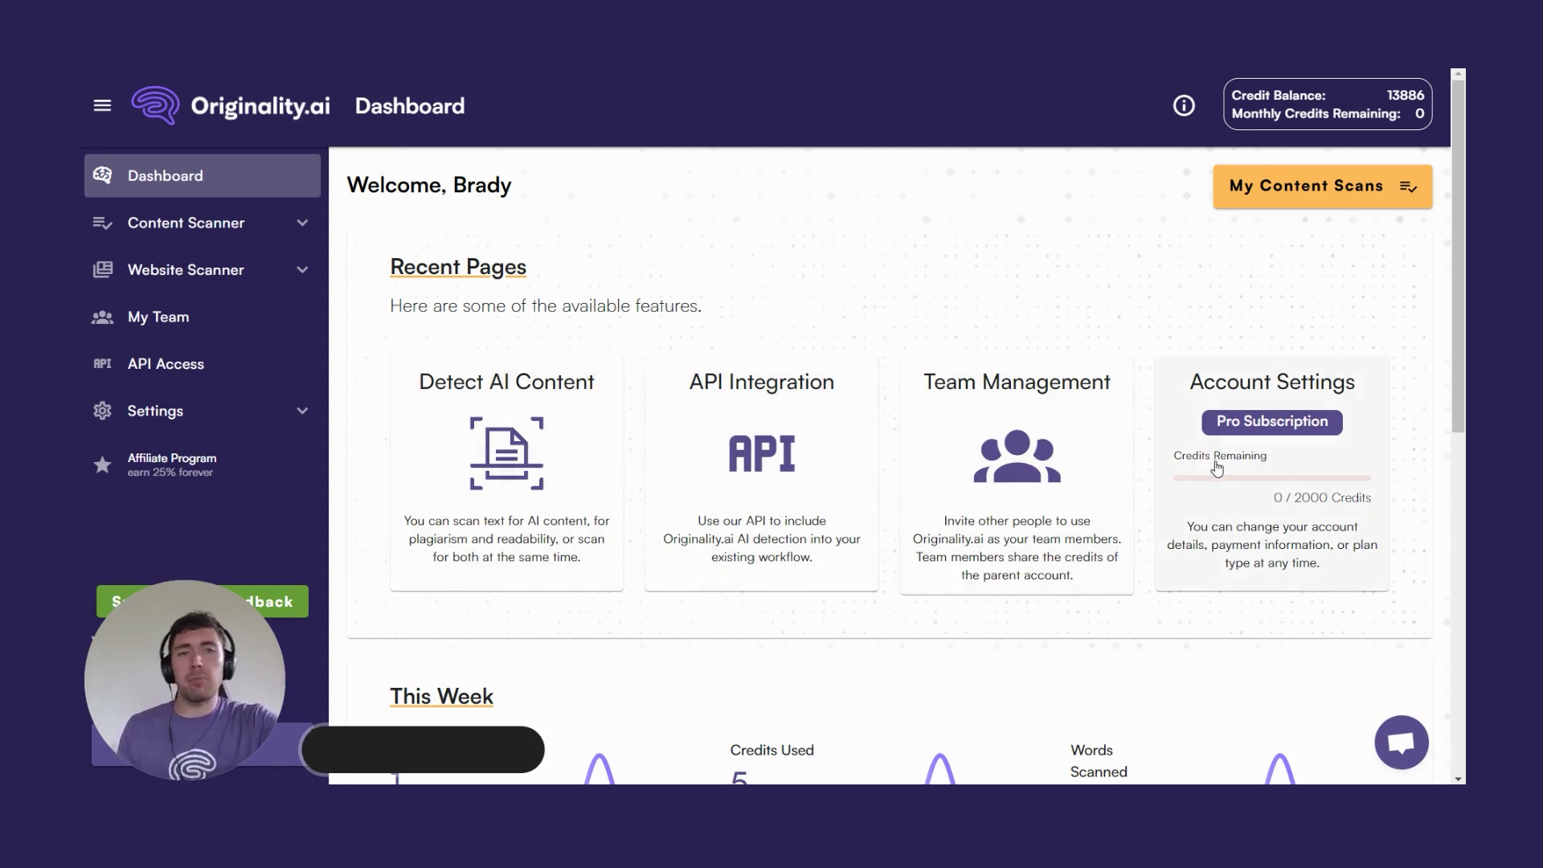
Scroll the dashboard, expand and collapse Content Scanner and Website Scanner, then open My Team.
scroll(889, 372, "down", 5)
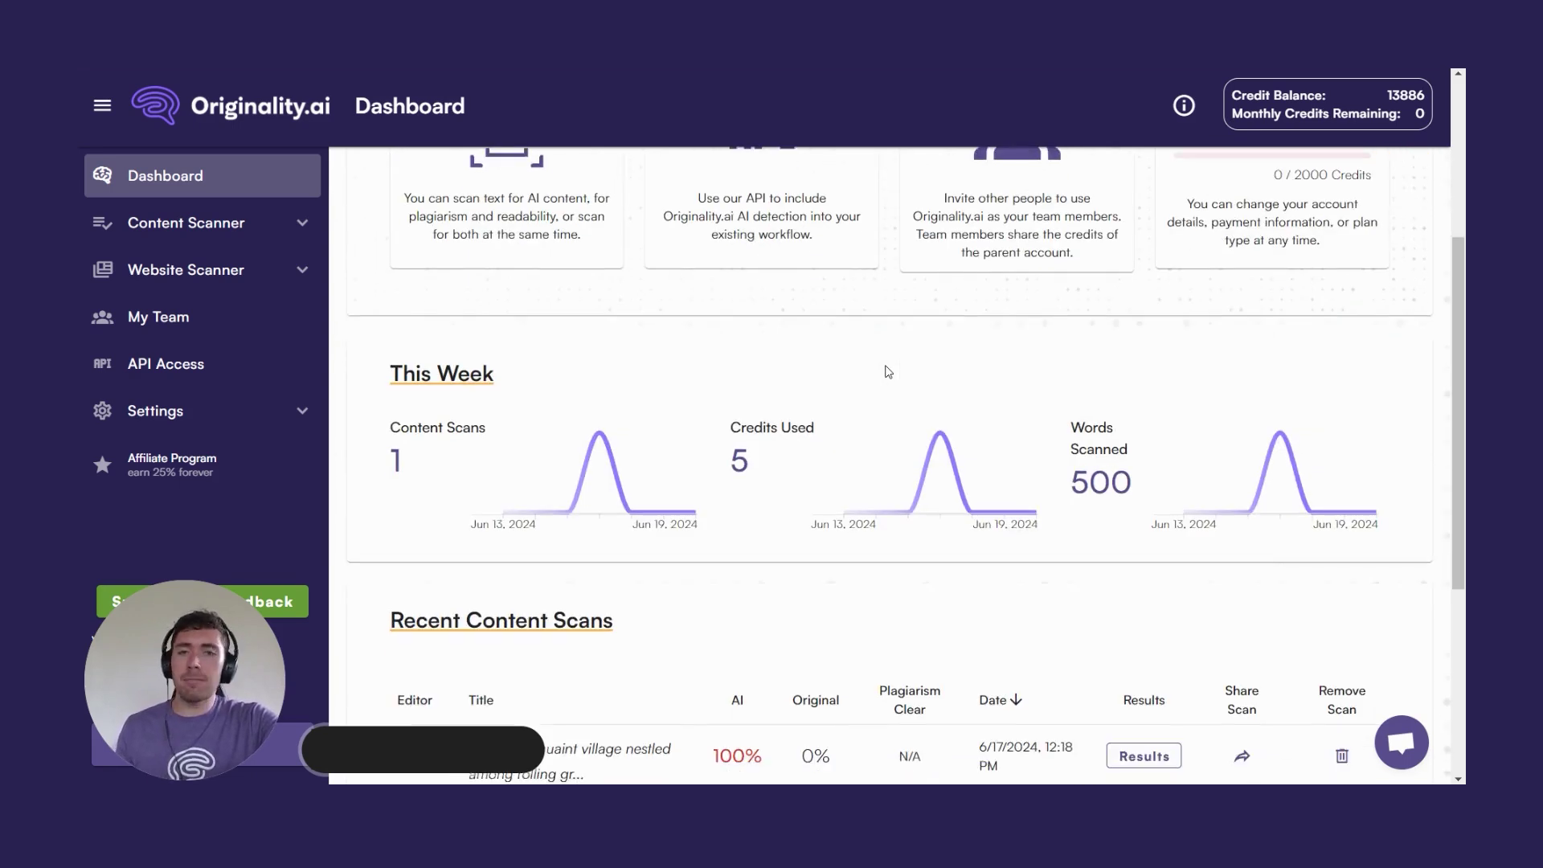
scroll(884, 315, "down", 1)
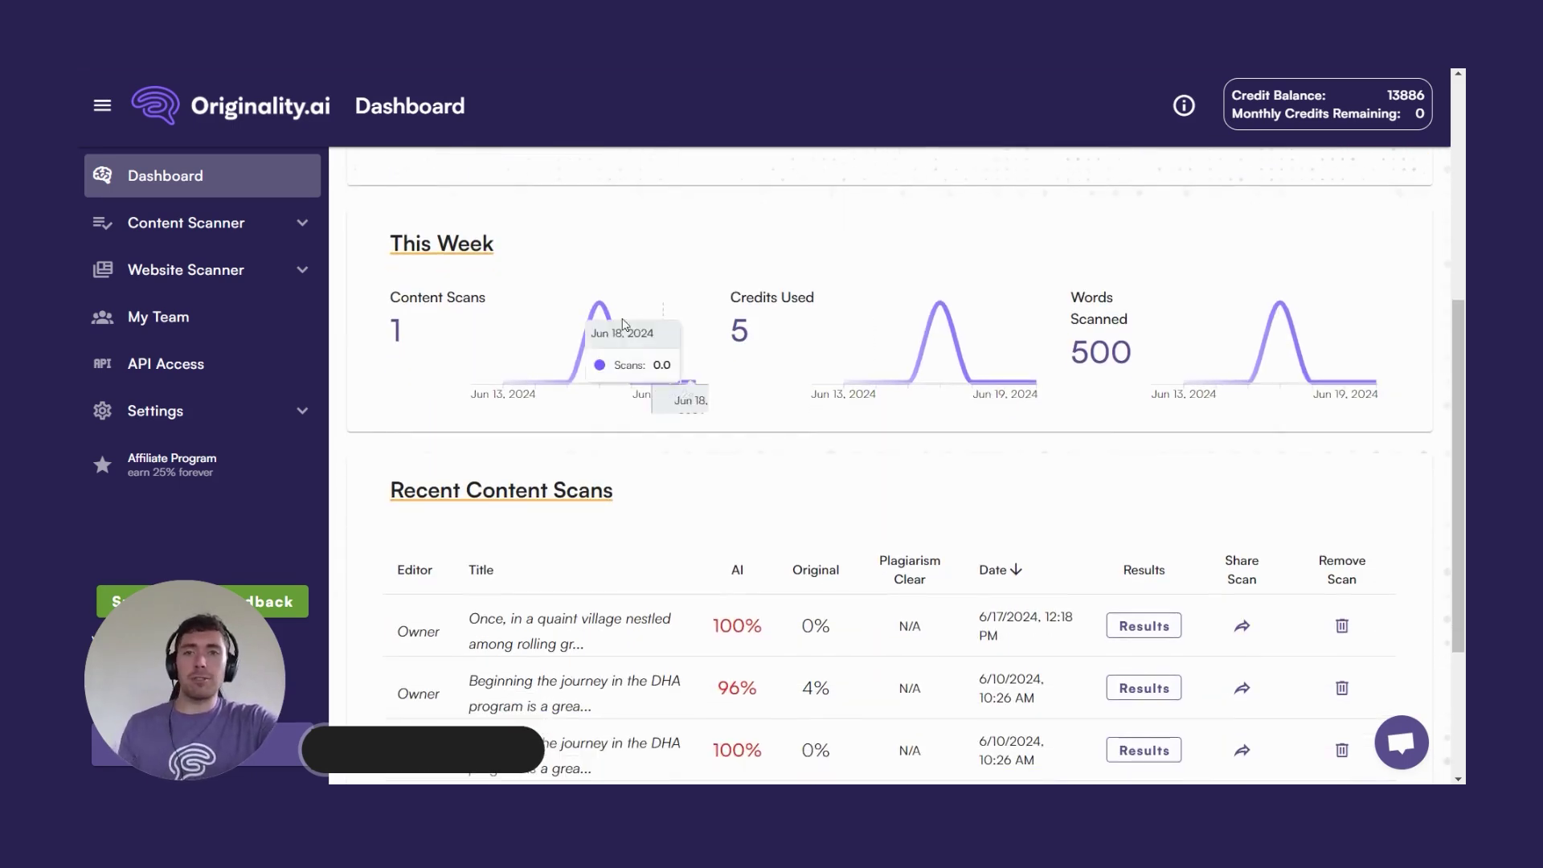
mouse_move(599, 326)
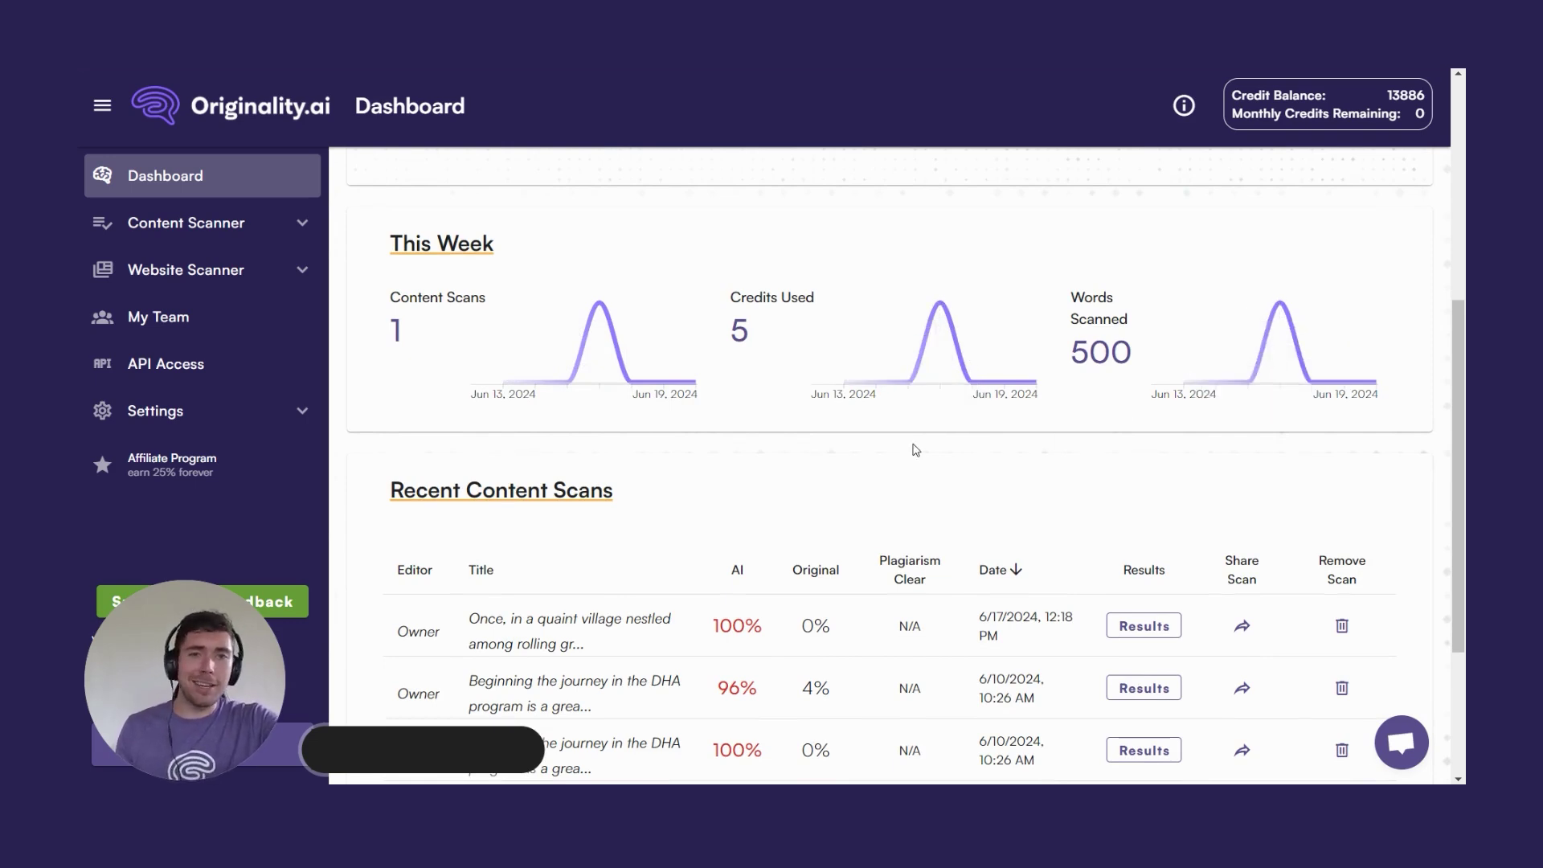
scroll(922, 451, "down", 3)
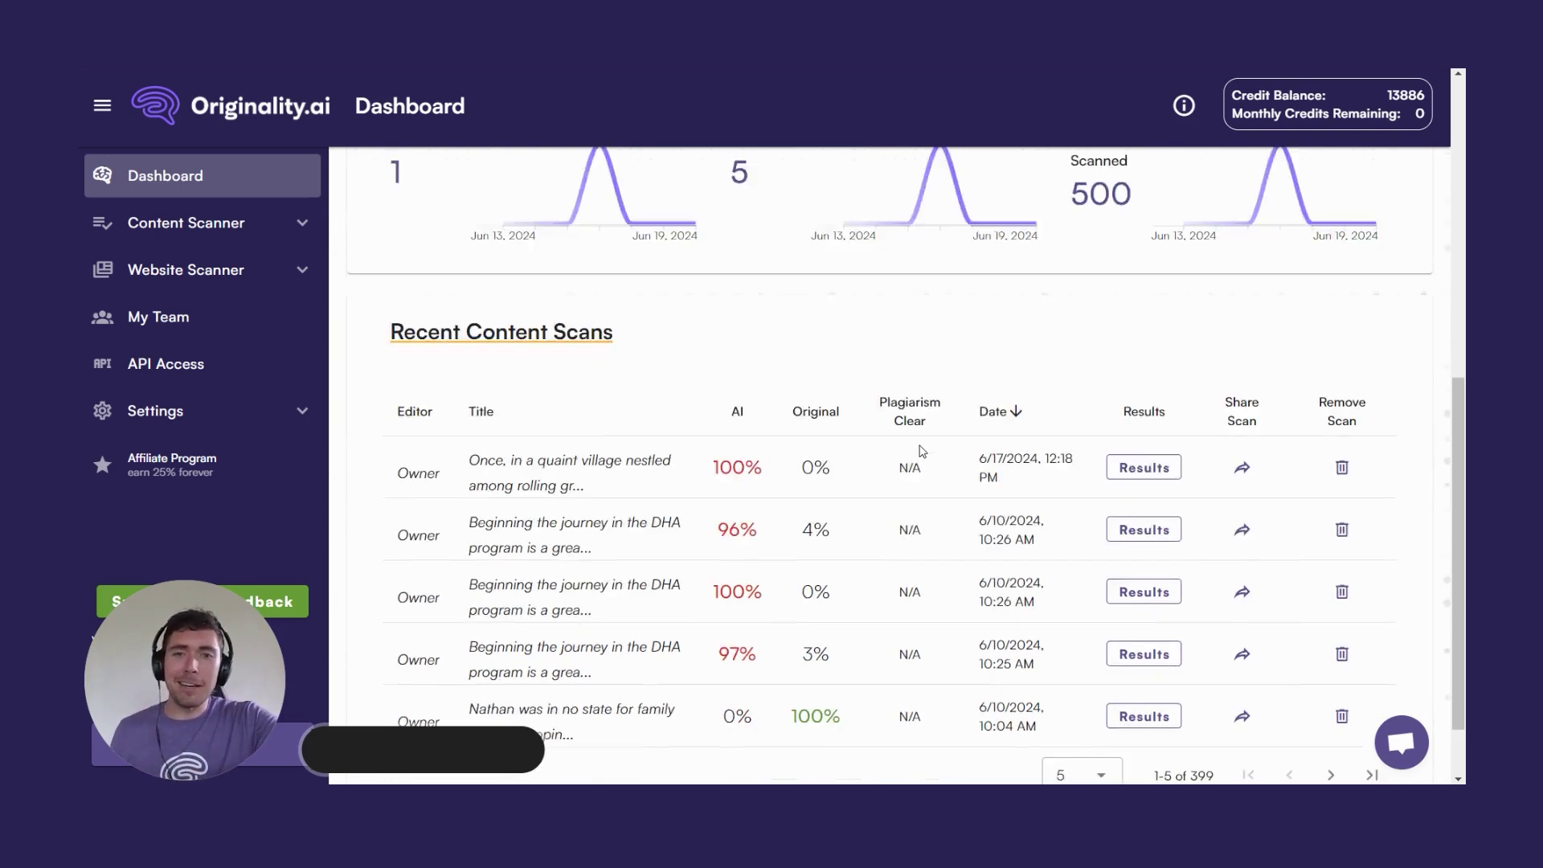
scroll(900, 273, "down", 1)
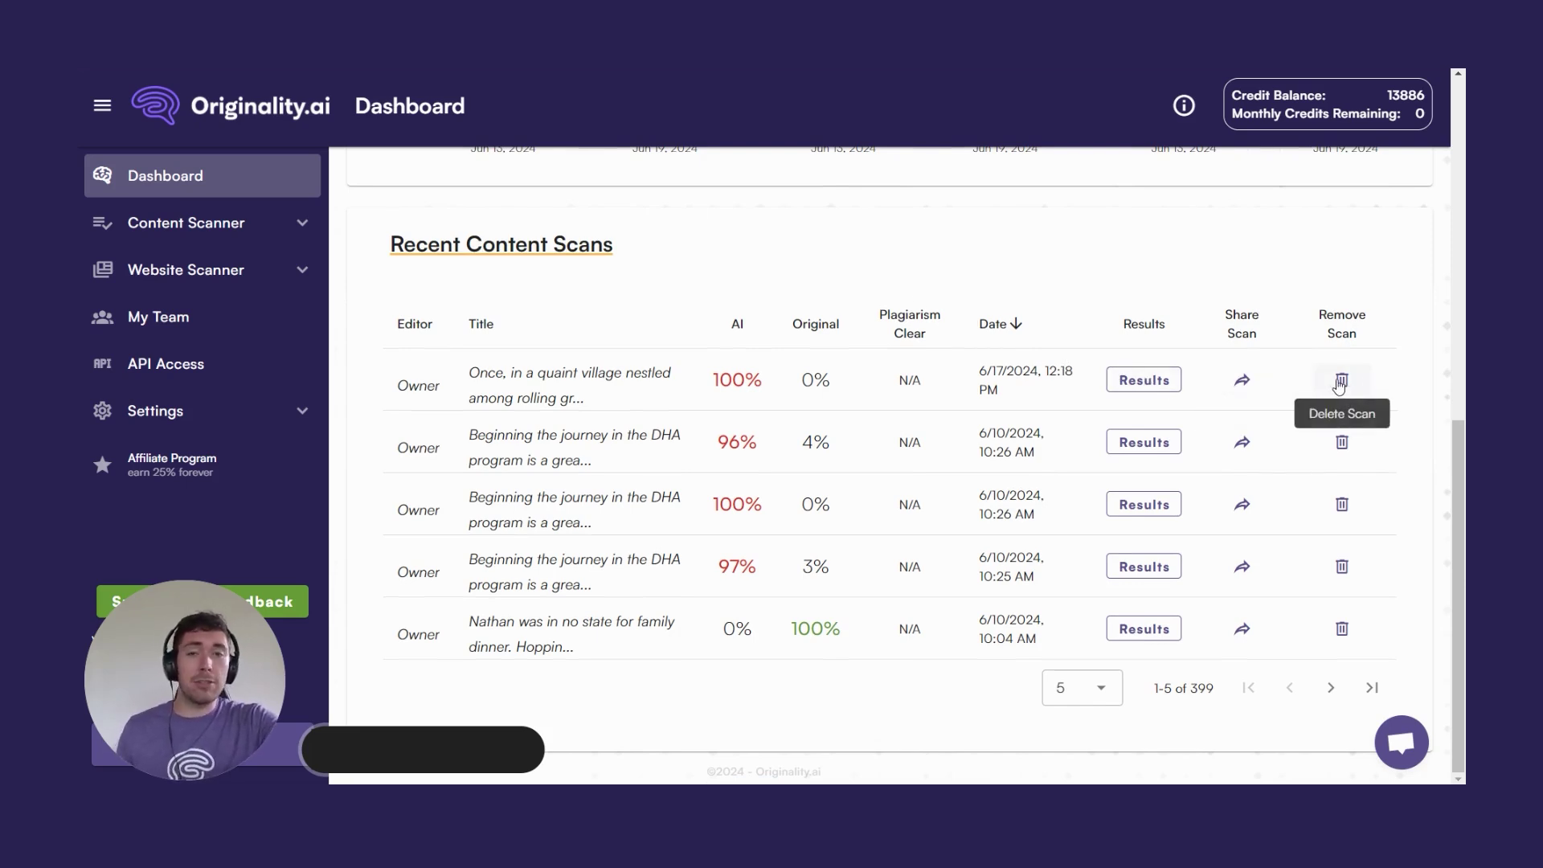
scroll(438, 268, "up", 10)
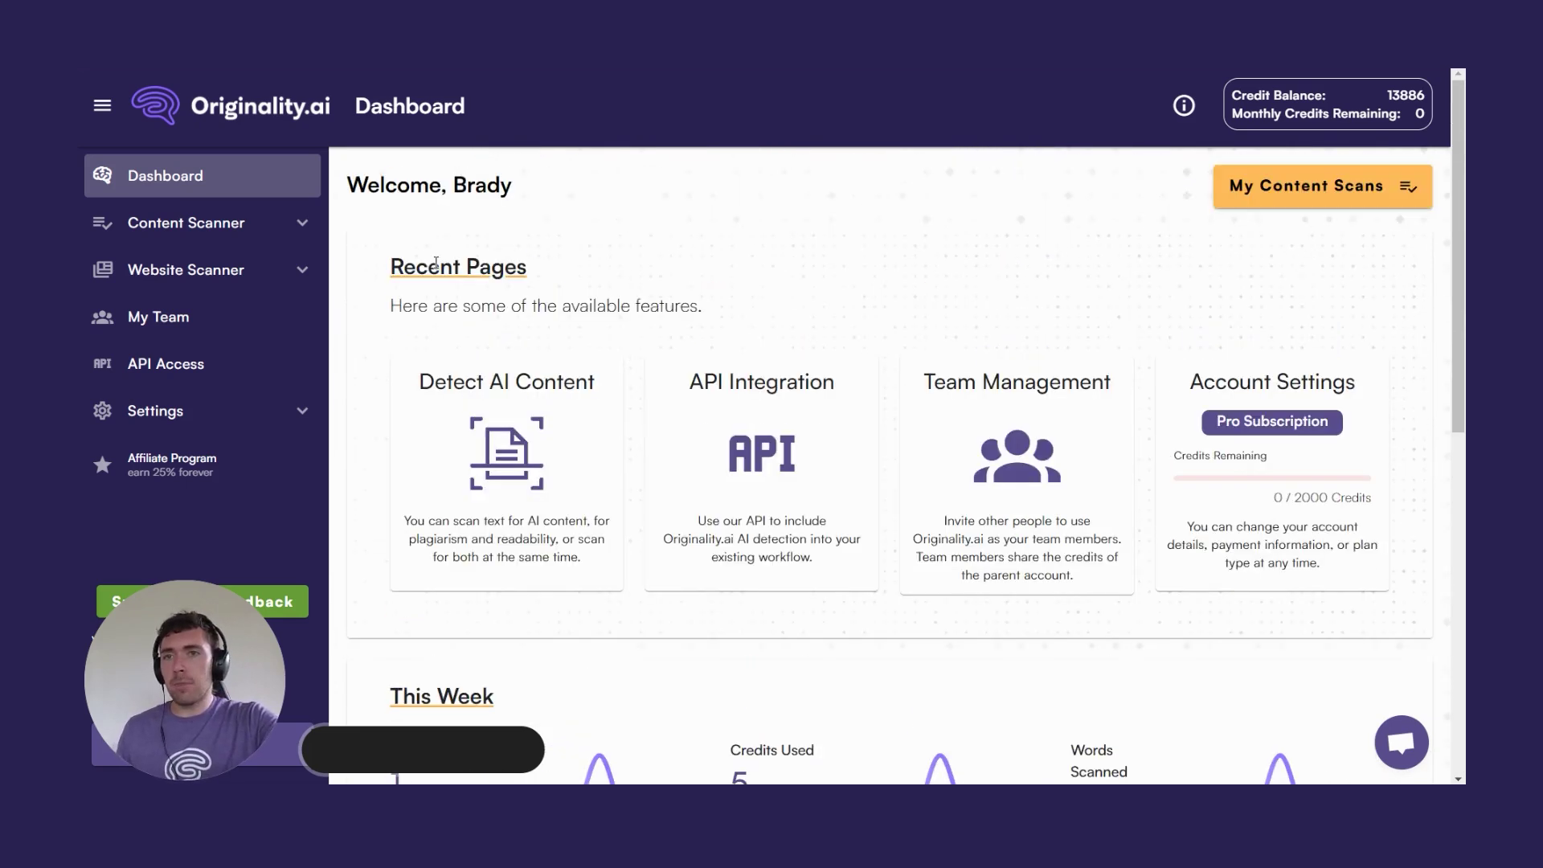
left_click(300, 226)
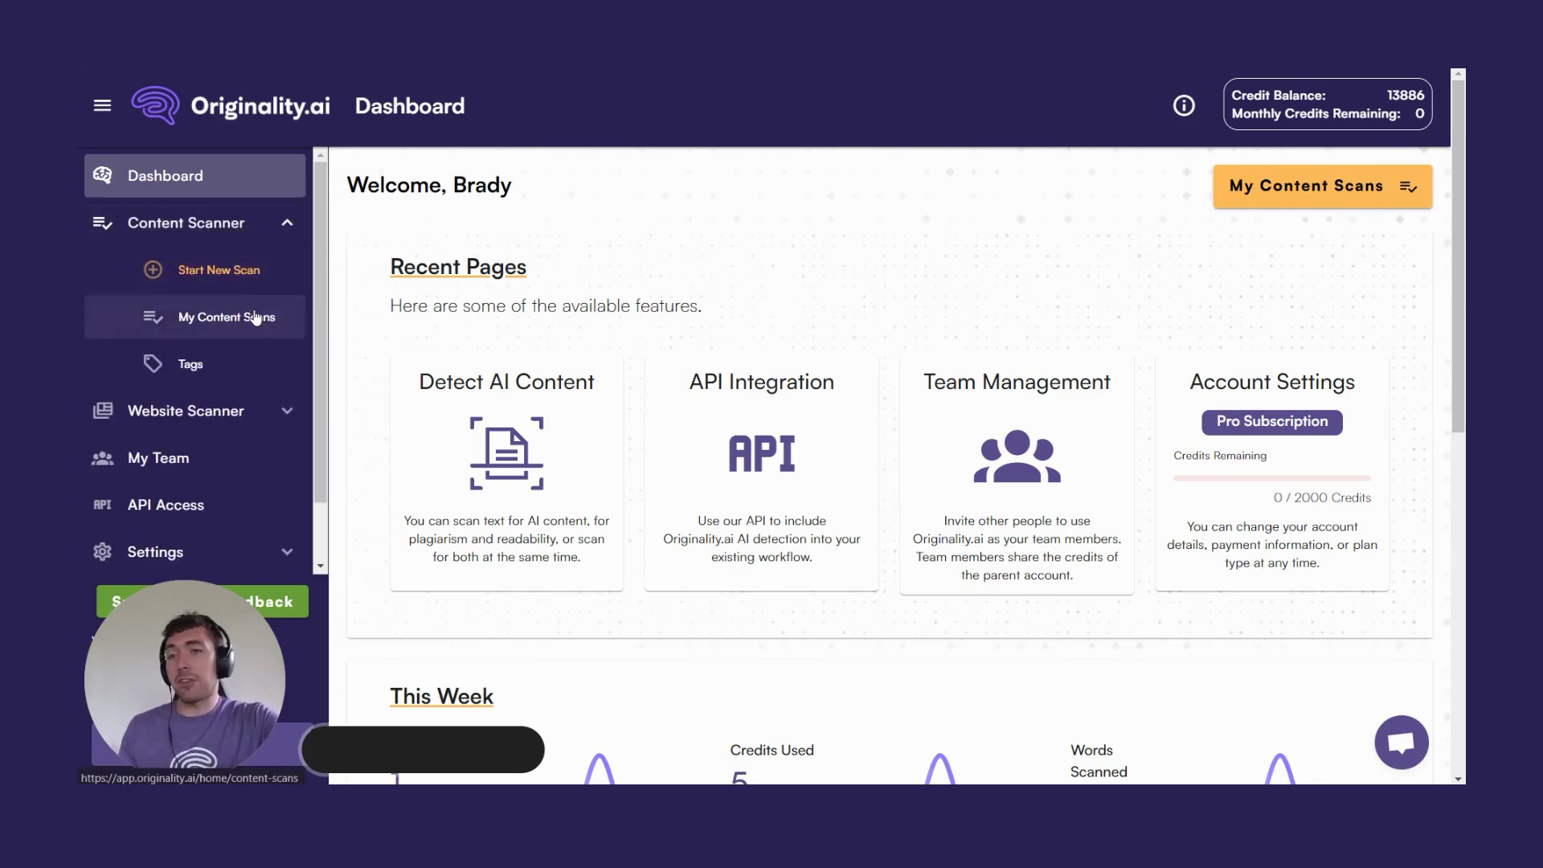
left_click(291, 225)
left_click(275, 281)
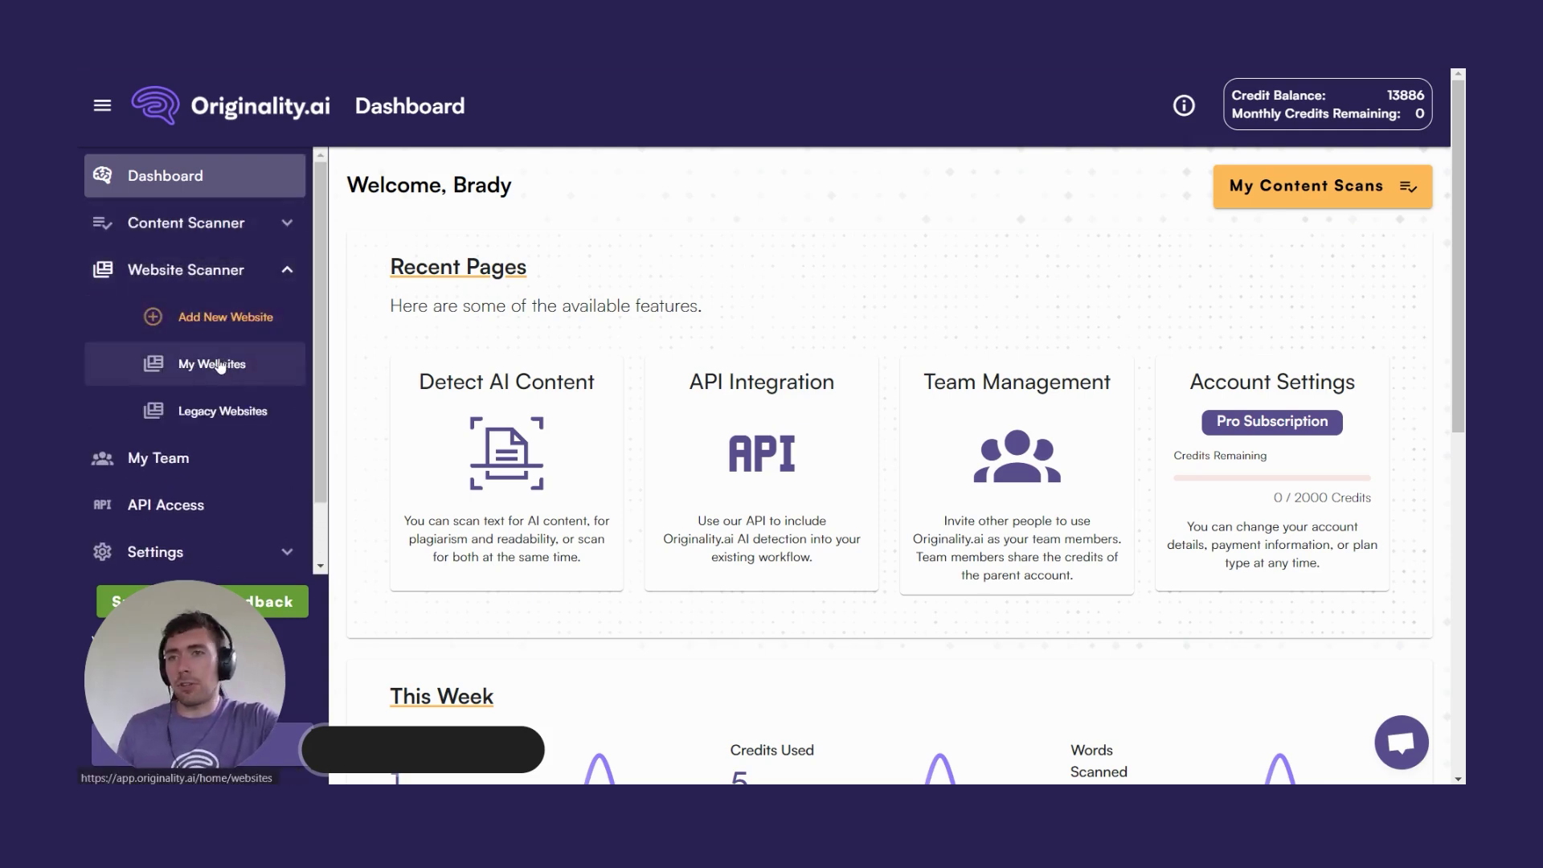
left_click(287, 271)
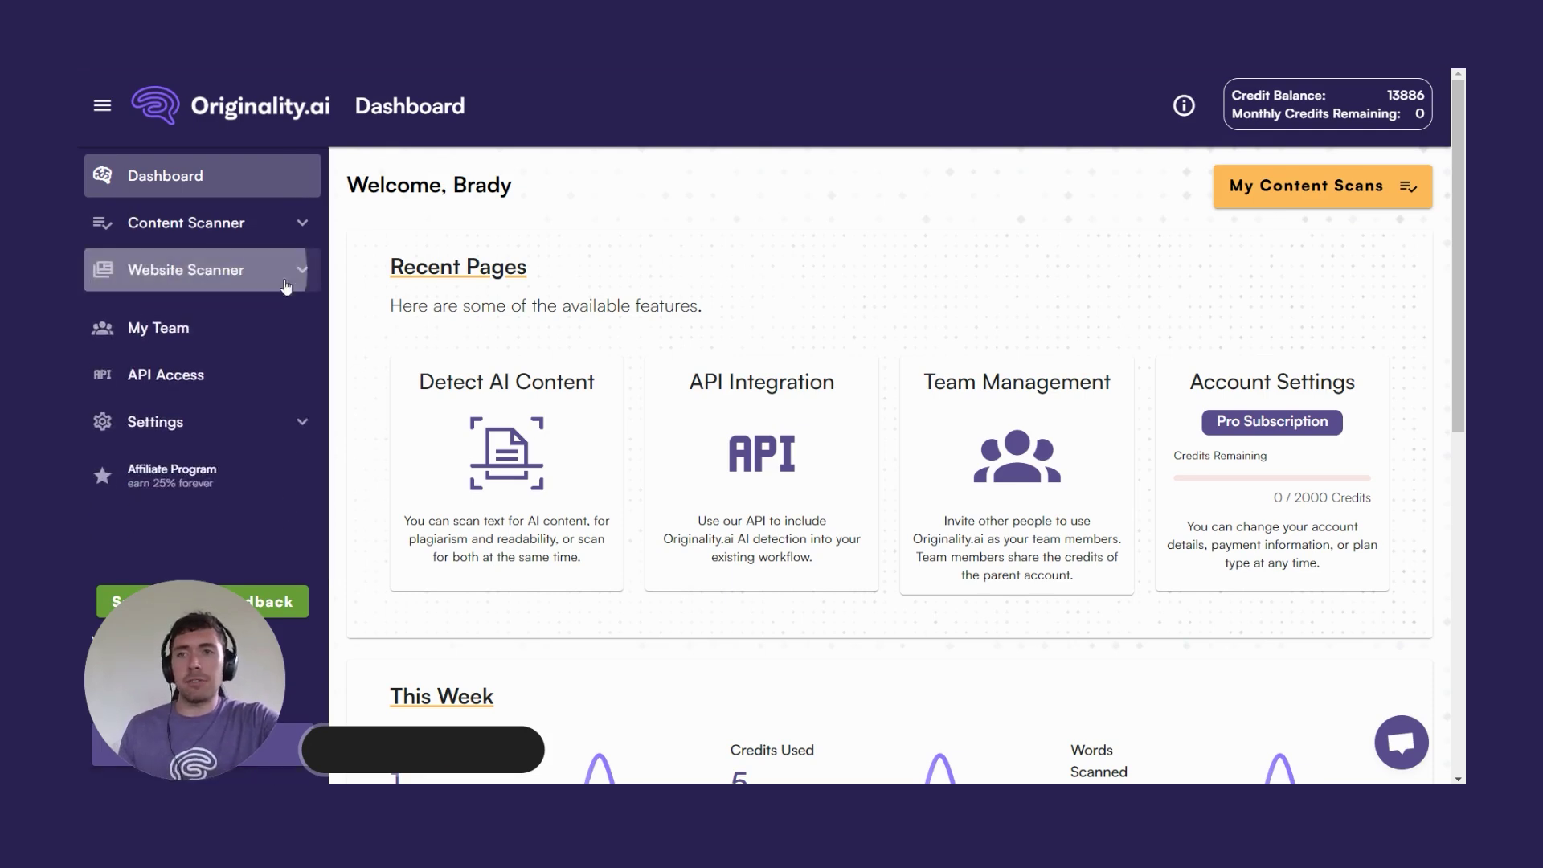
left_click(235, 322)
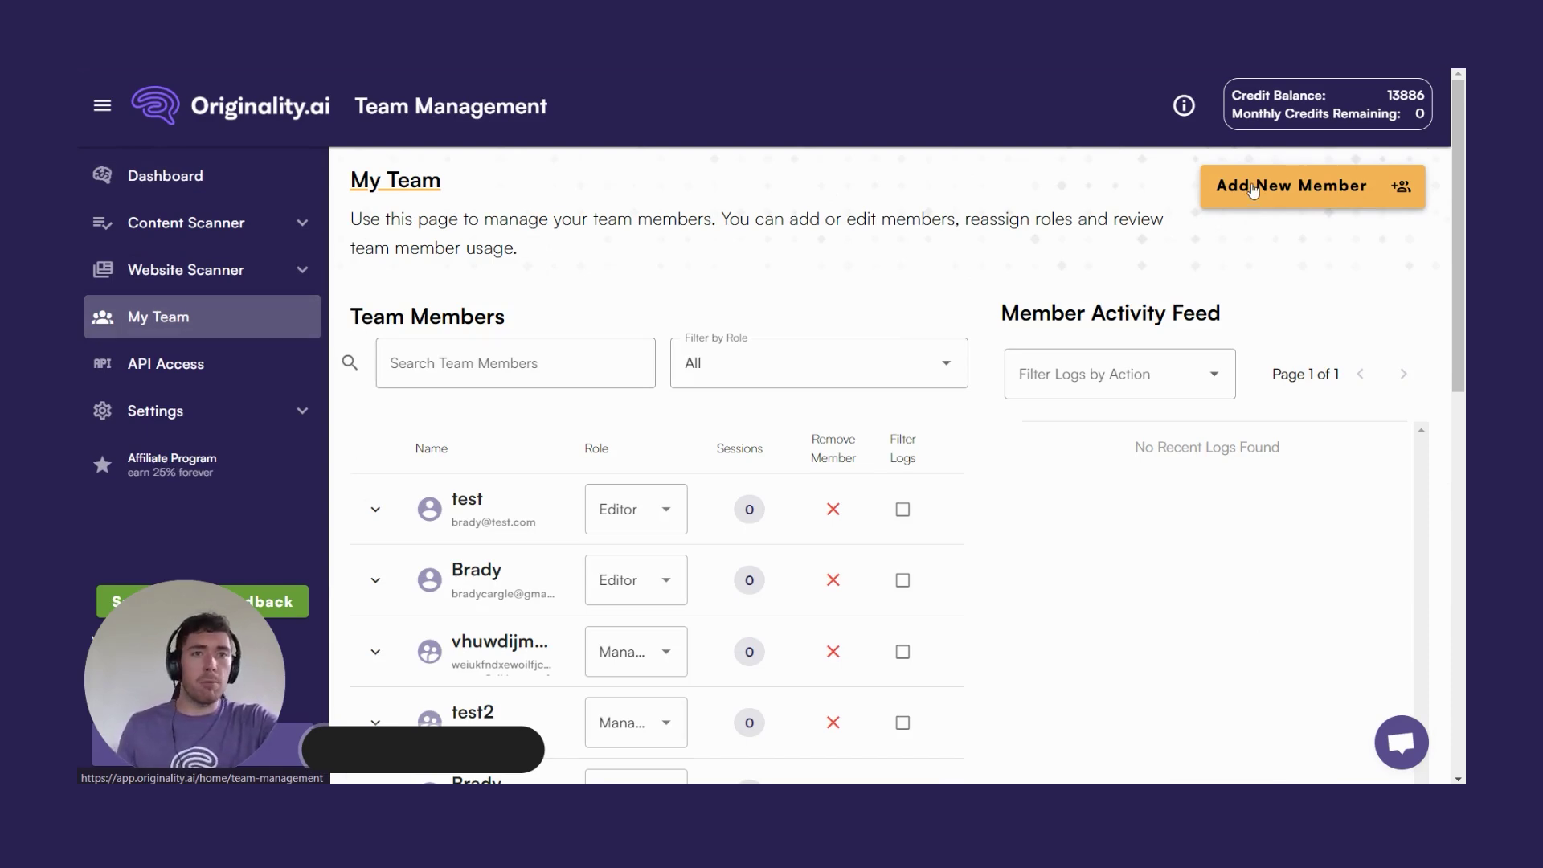
Add a new Editor-role team member with their name and e-mail address, sending the invite.
left_click(1252, 190)
left_click(627, 335)
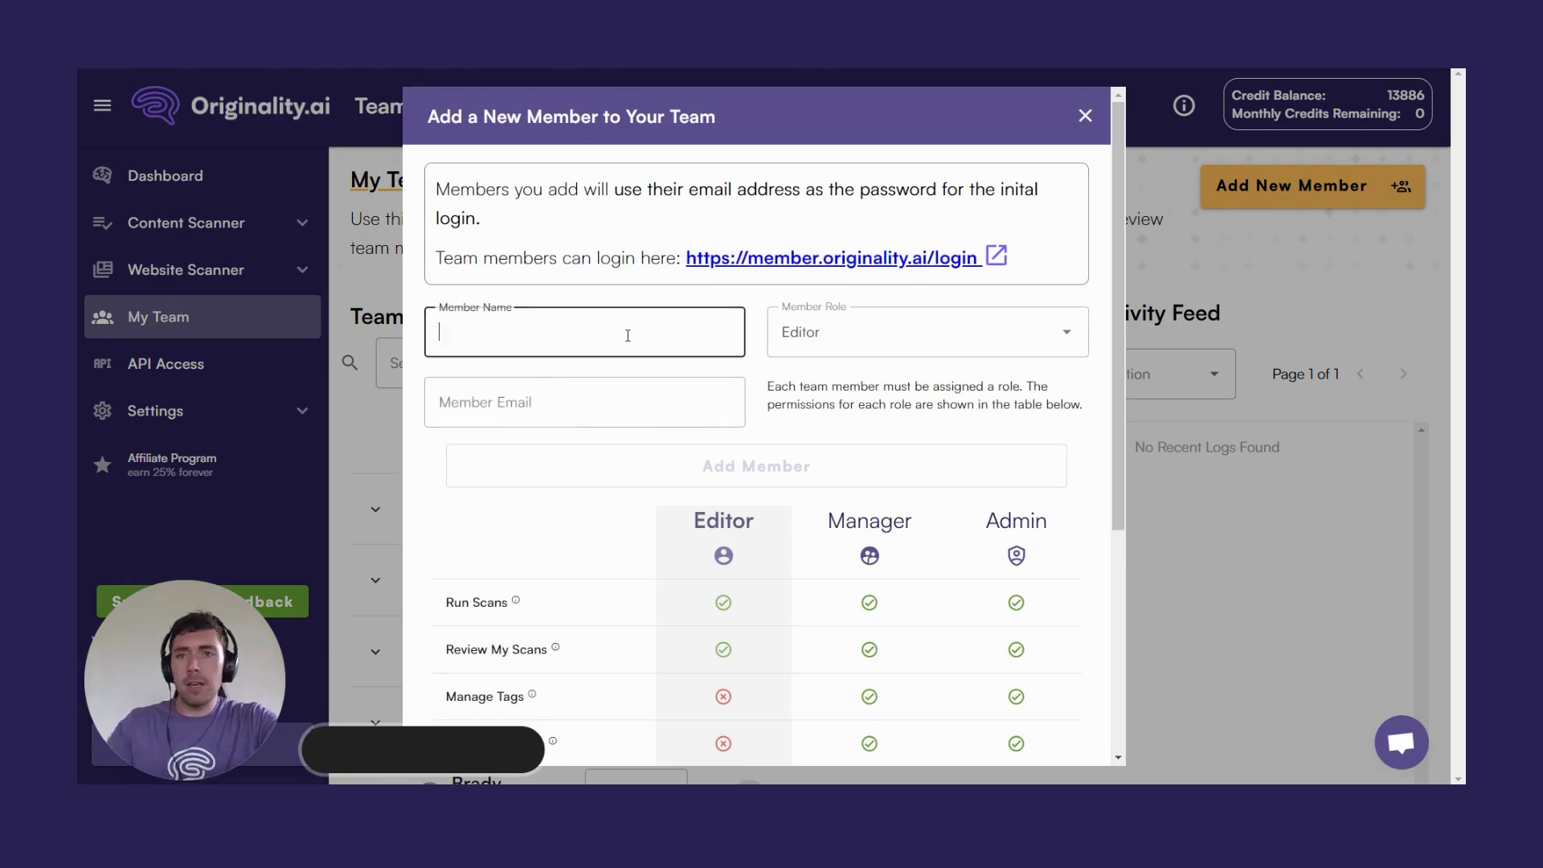
type("Brady")
key("Tab")
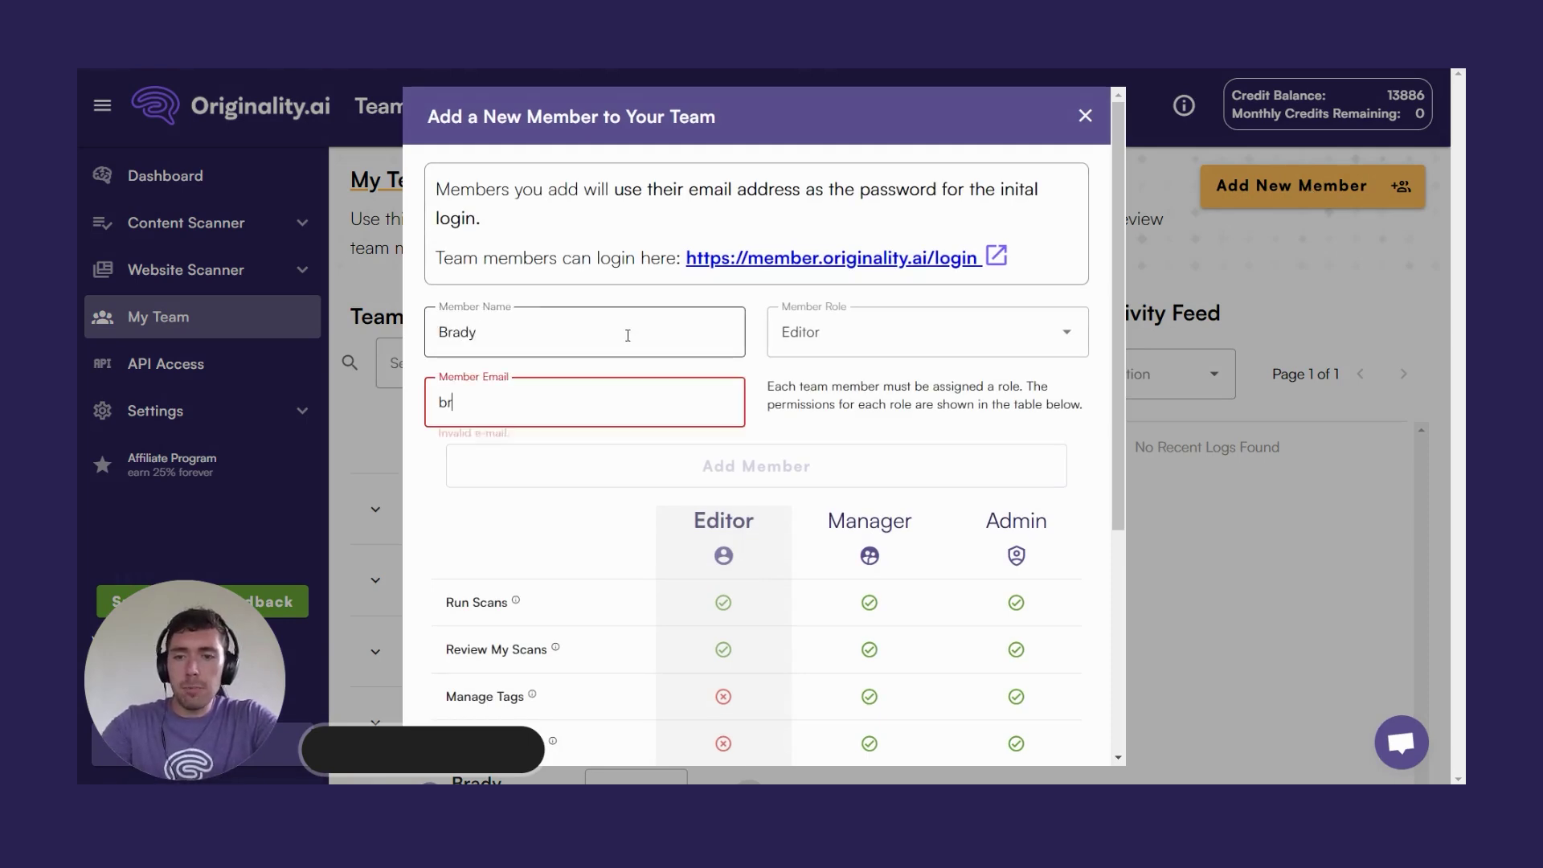
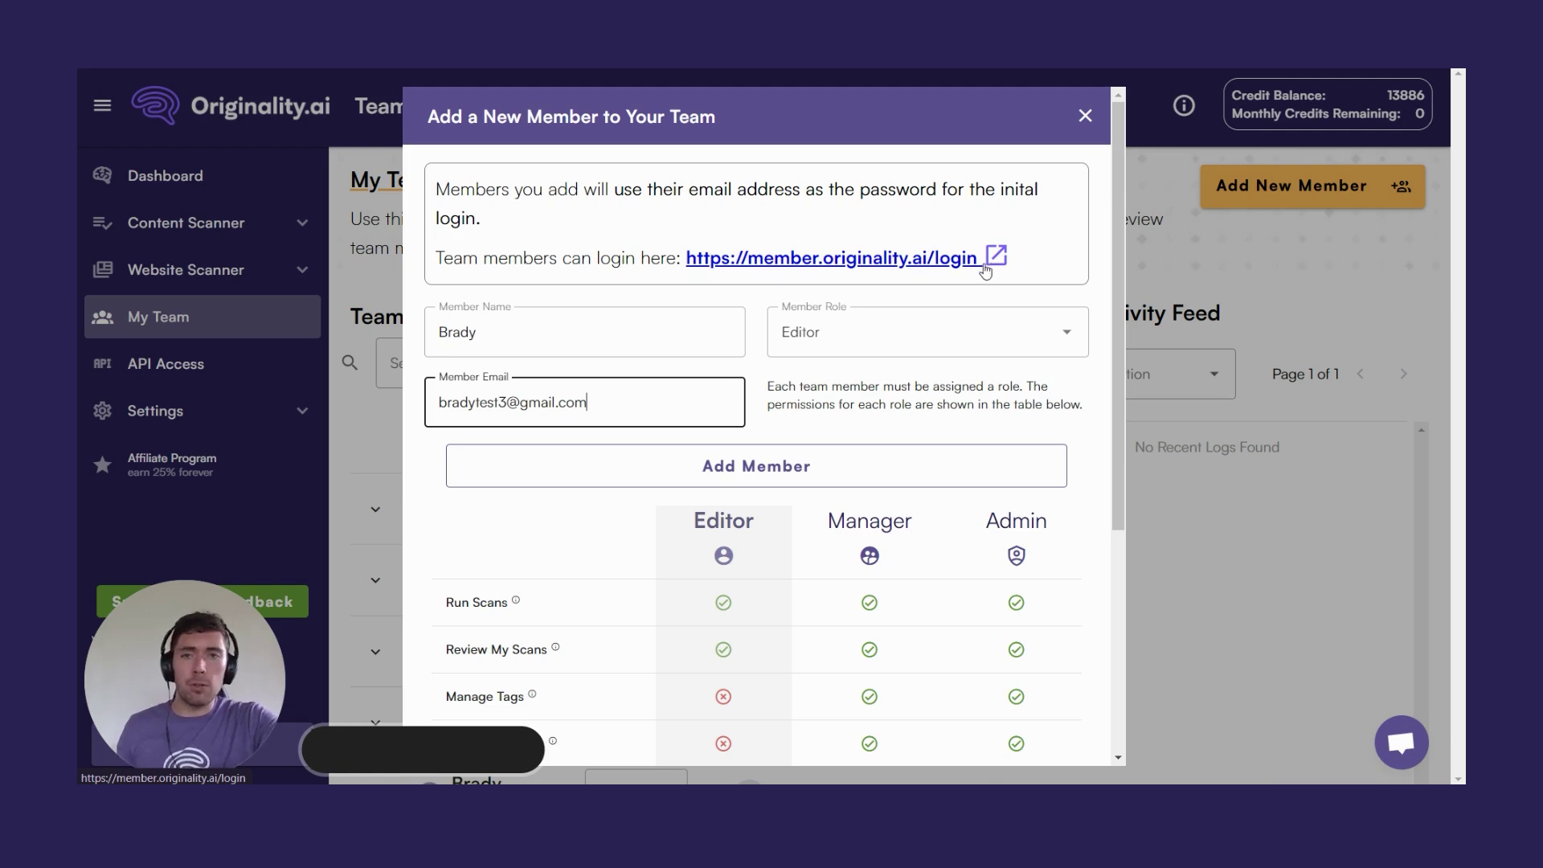
left_click(761, 468)
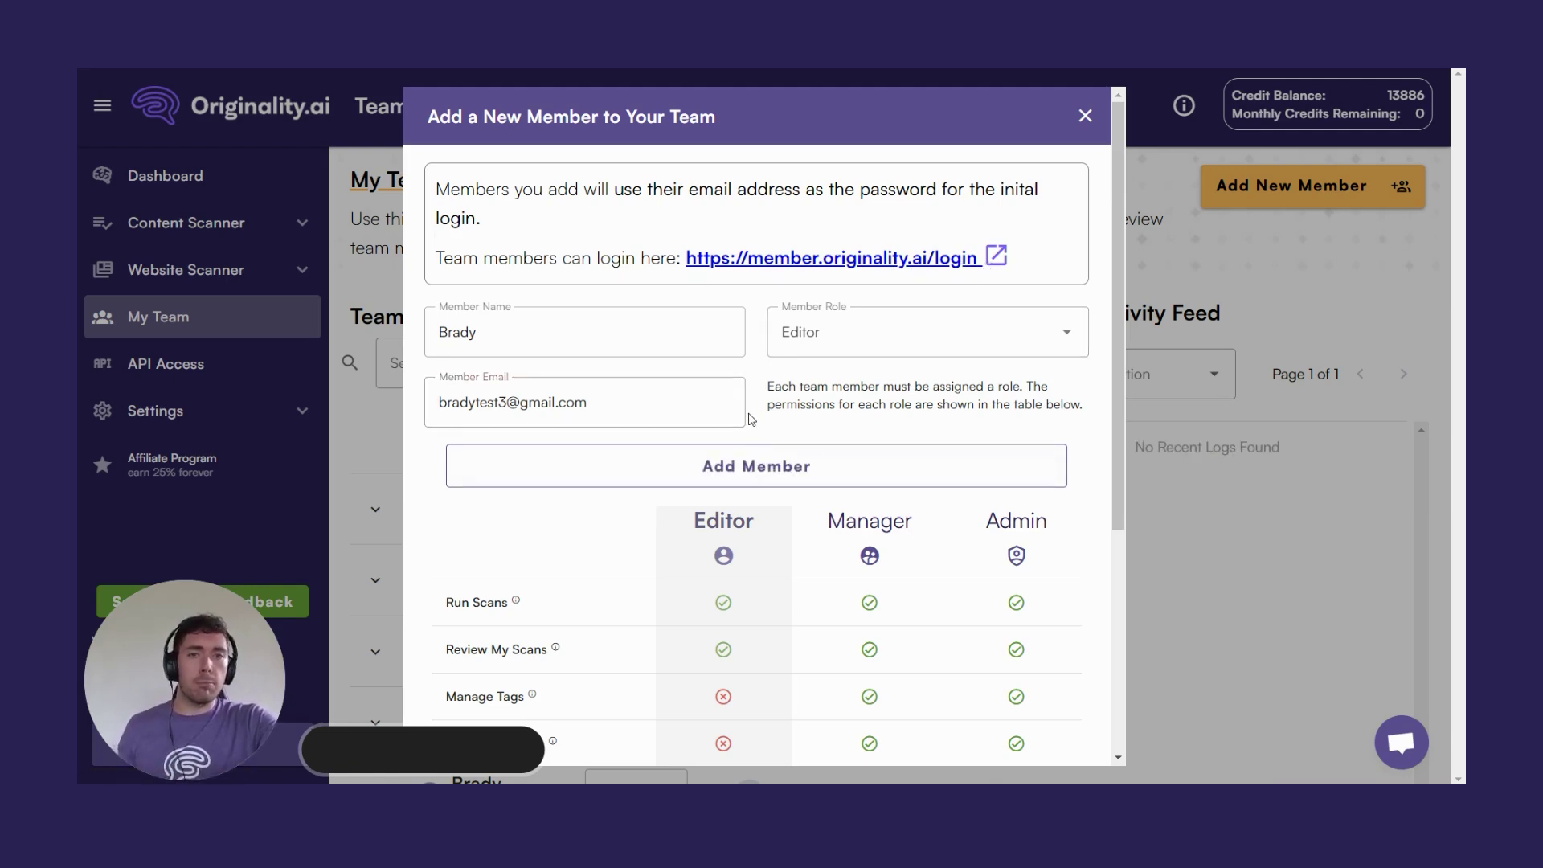
scroll(774, 403, "down", 3)
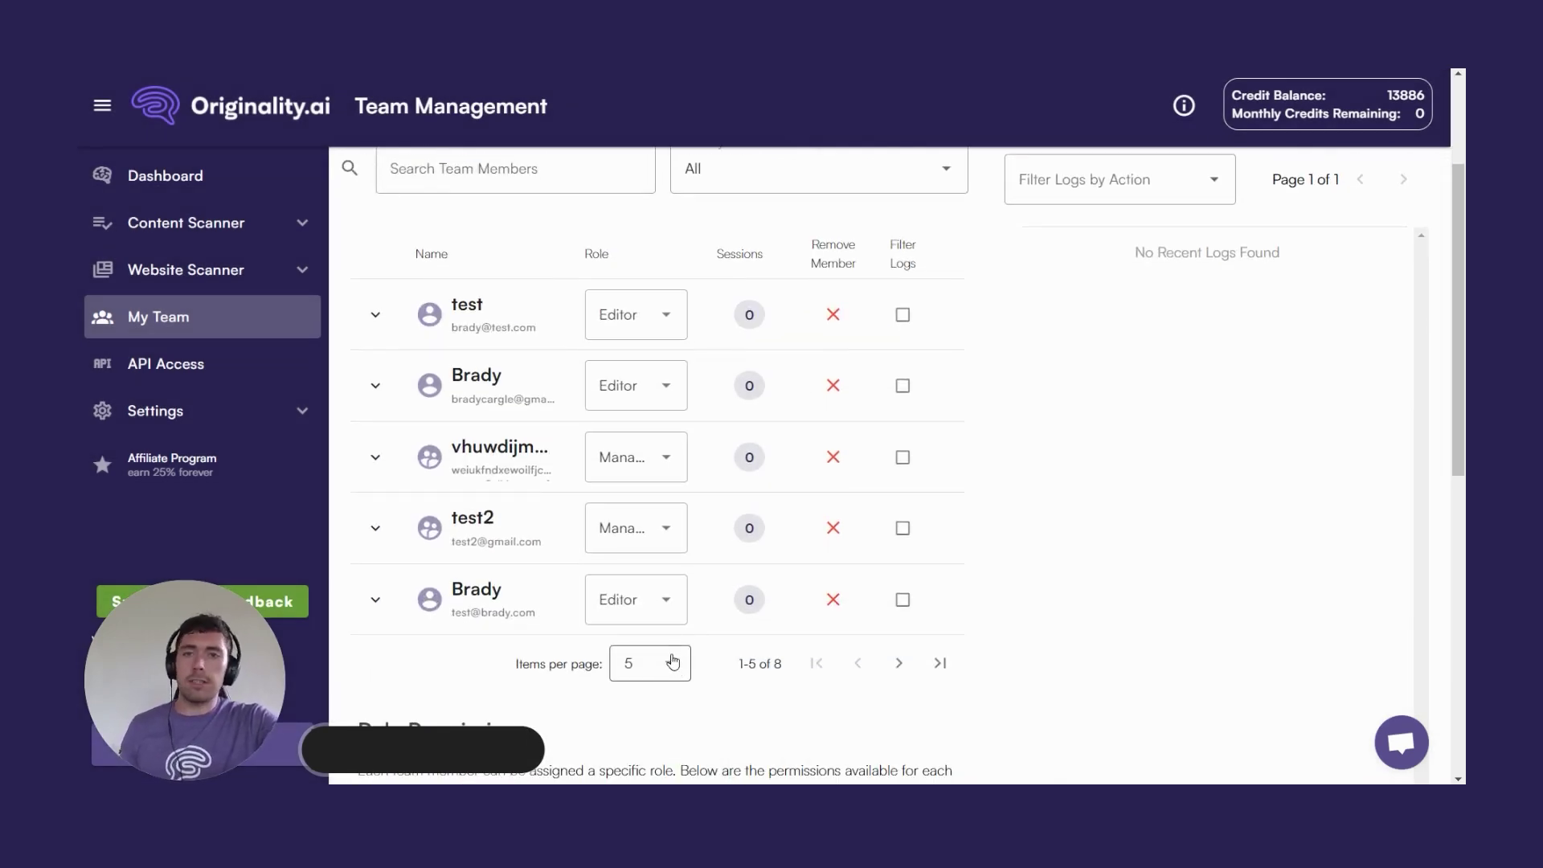
Change the test member's role to Admin, then back to Editor, and go to API Keys.
left_click(652, 320)
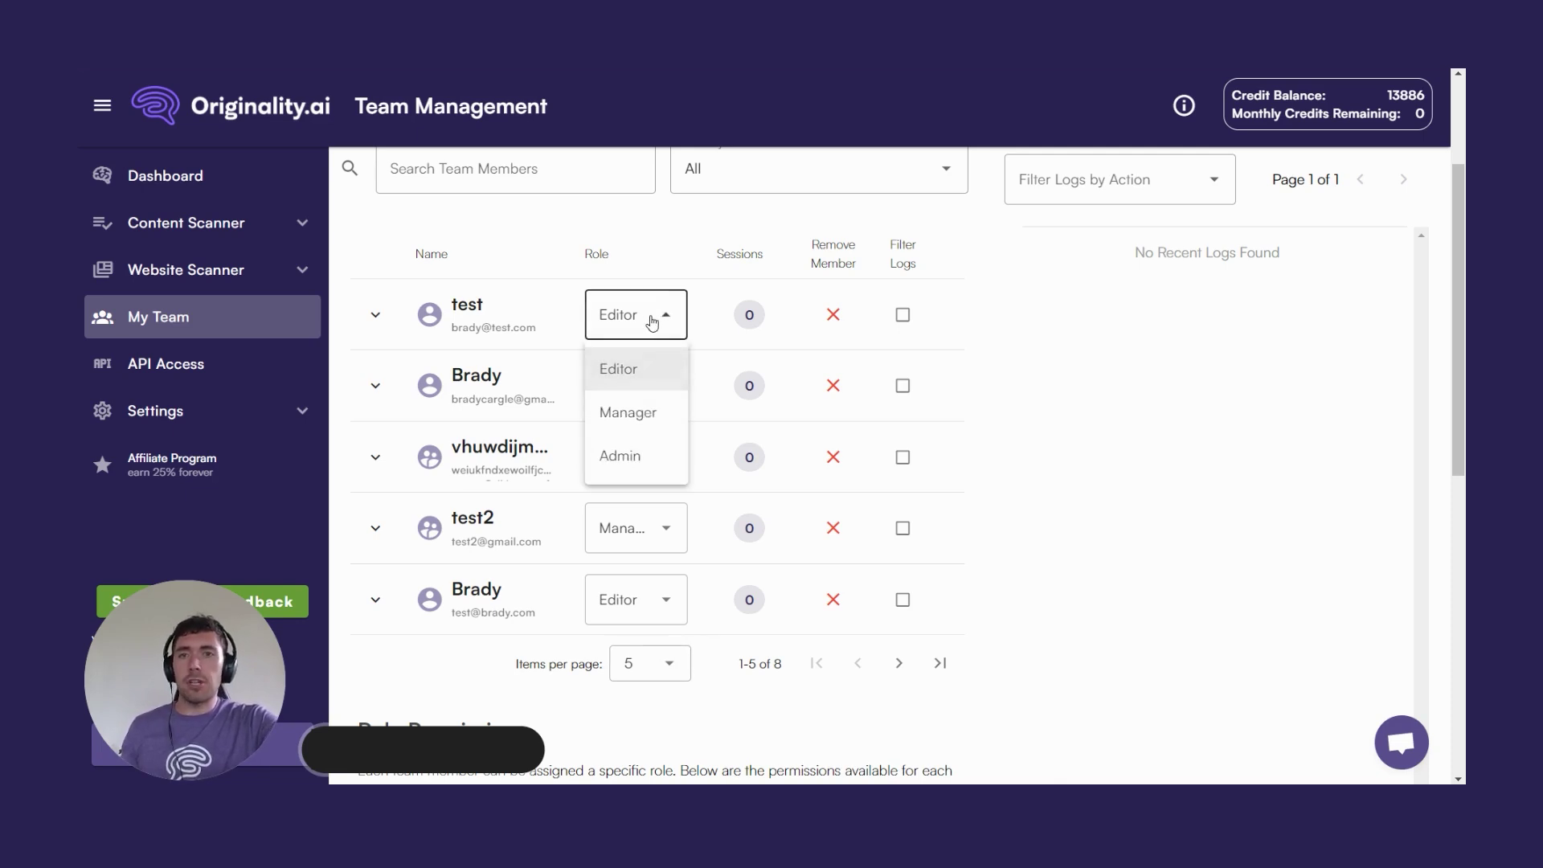
left_click(630, 455)
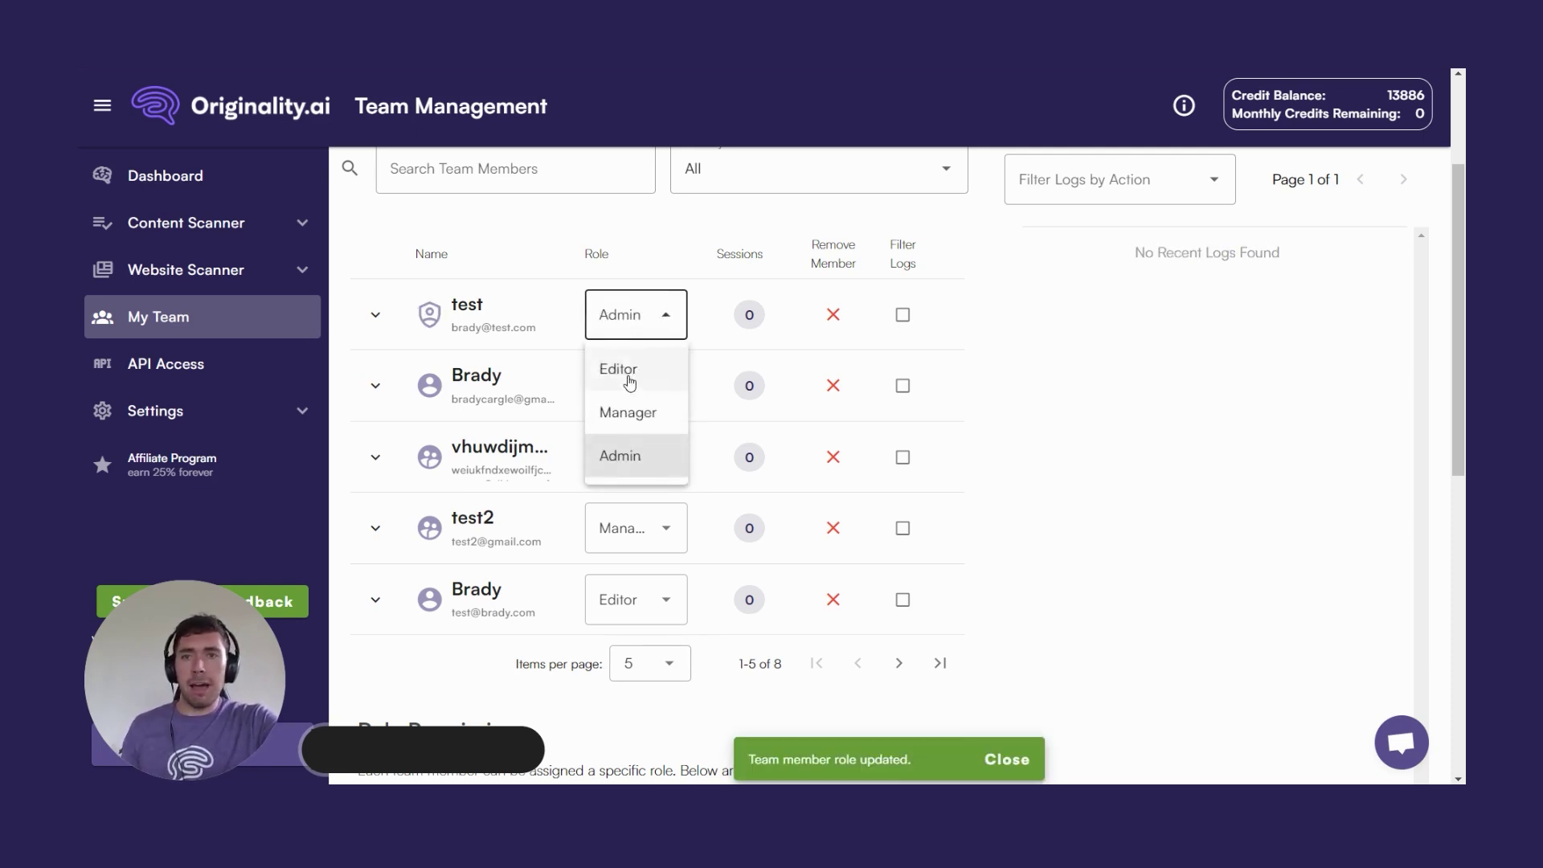
left_click(623, 368)
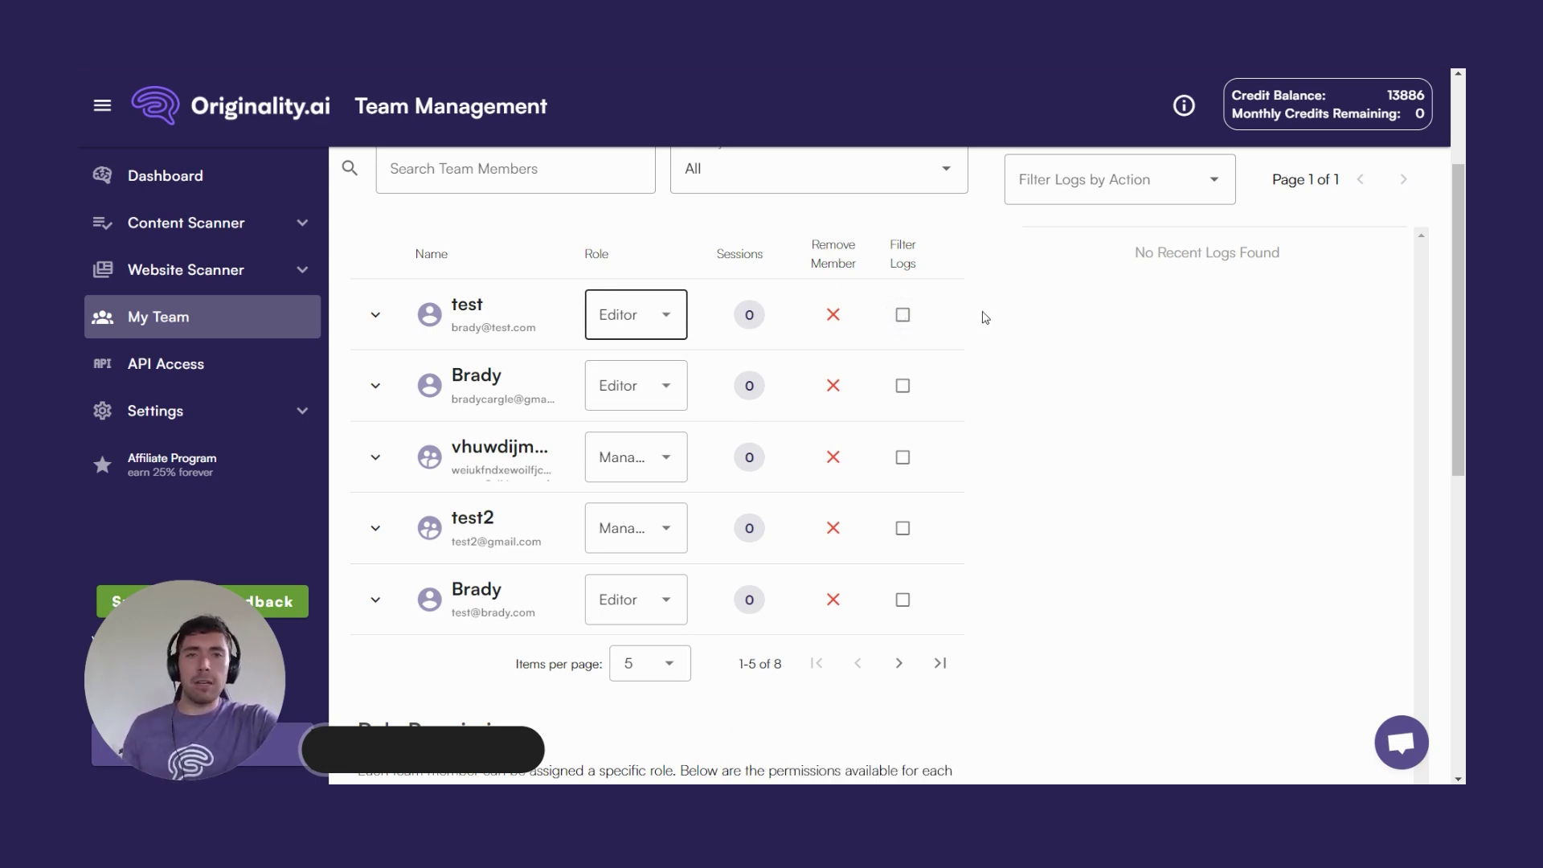
scroll(985, 317, "down", 6)
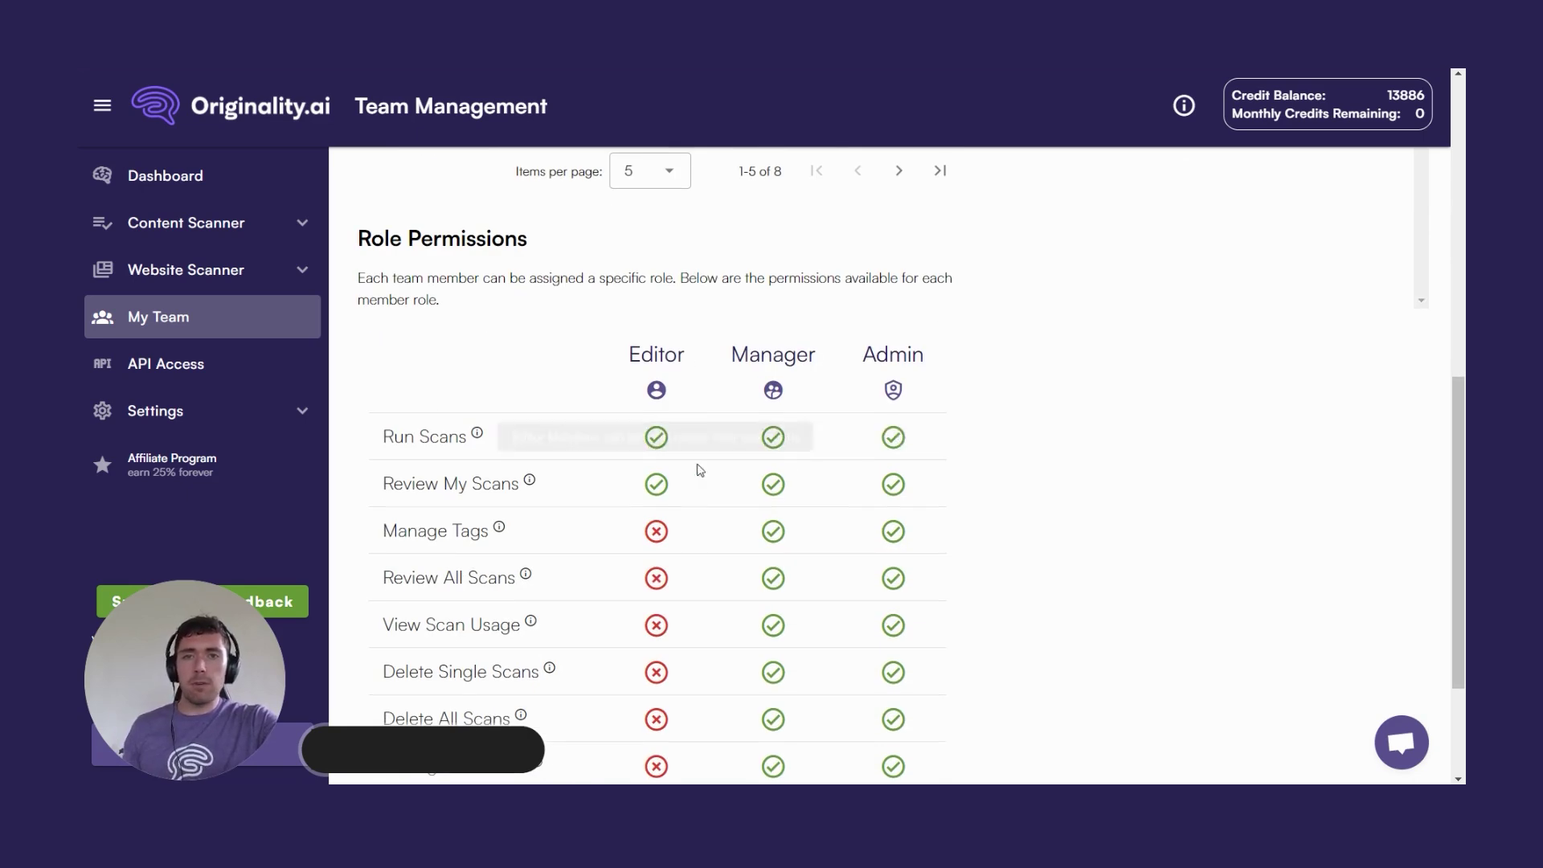
scroll(861, 644, "down", 3)
scroll(820, 490, "up", 8)
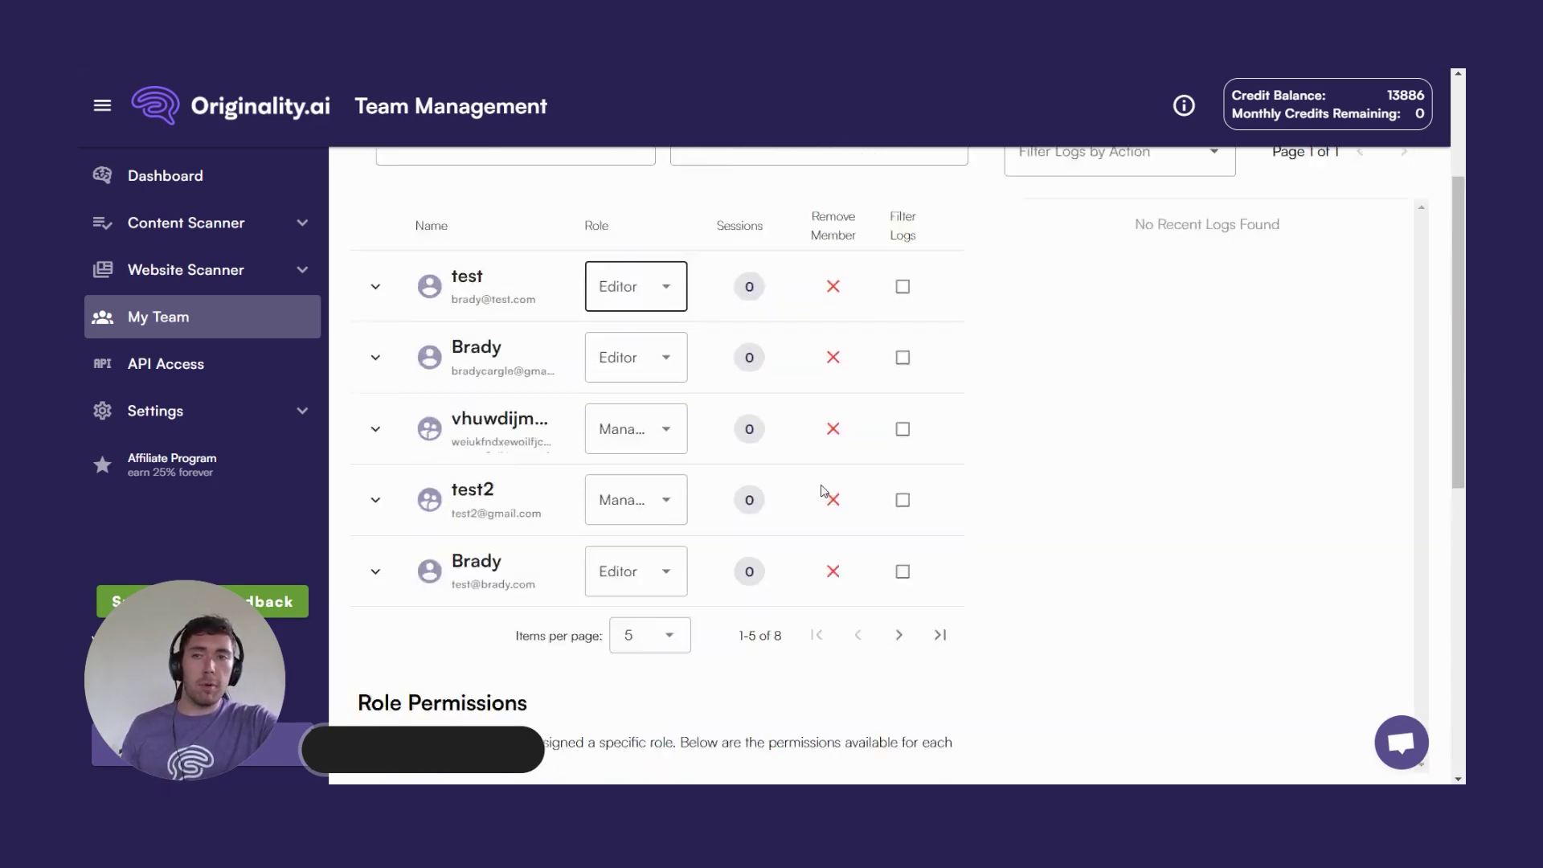
scroll(824, 490, "up", 3)
left_click(191, 363)
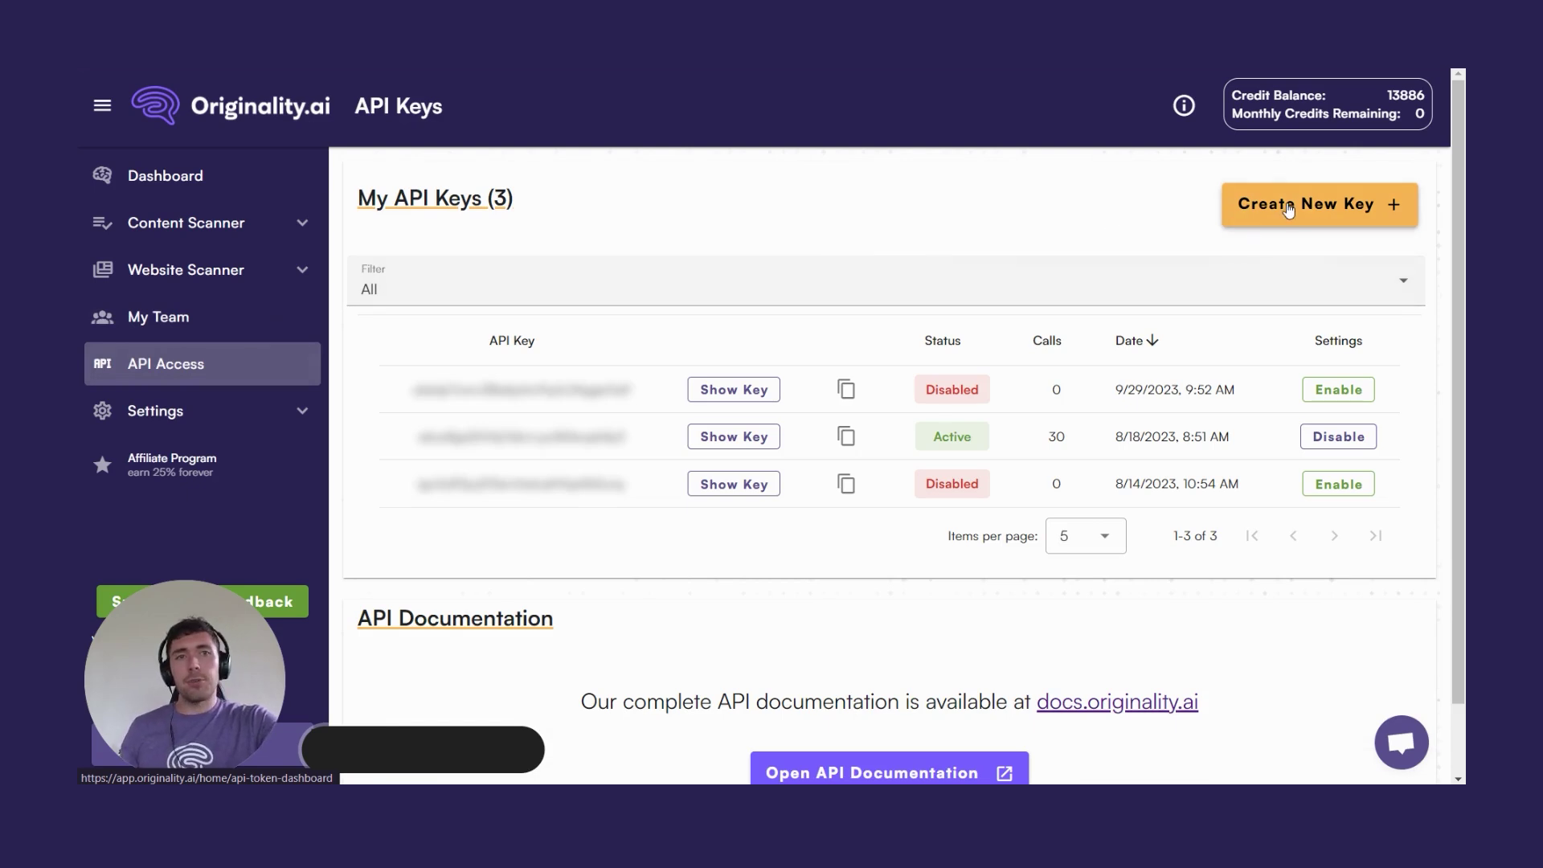
Scroll the API Keys page, then open the Account Details settings page.
scroll(872, 270, "down", 1)
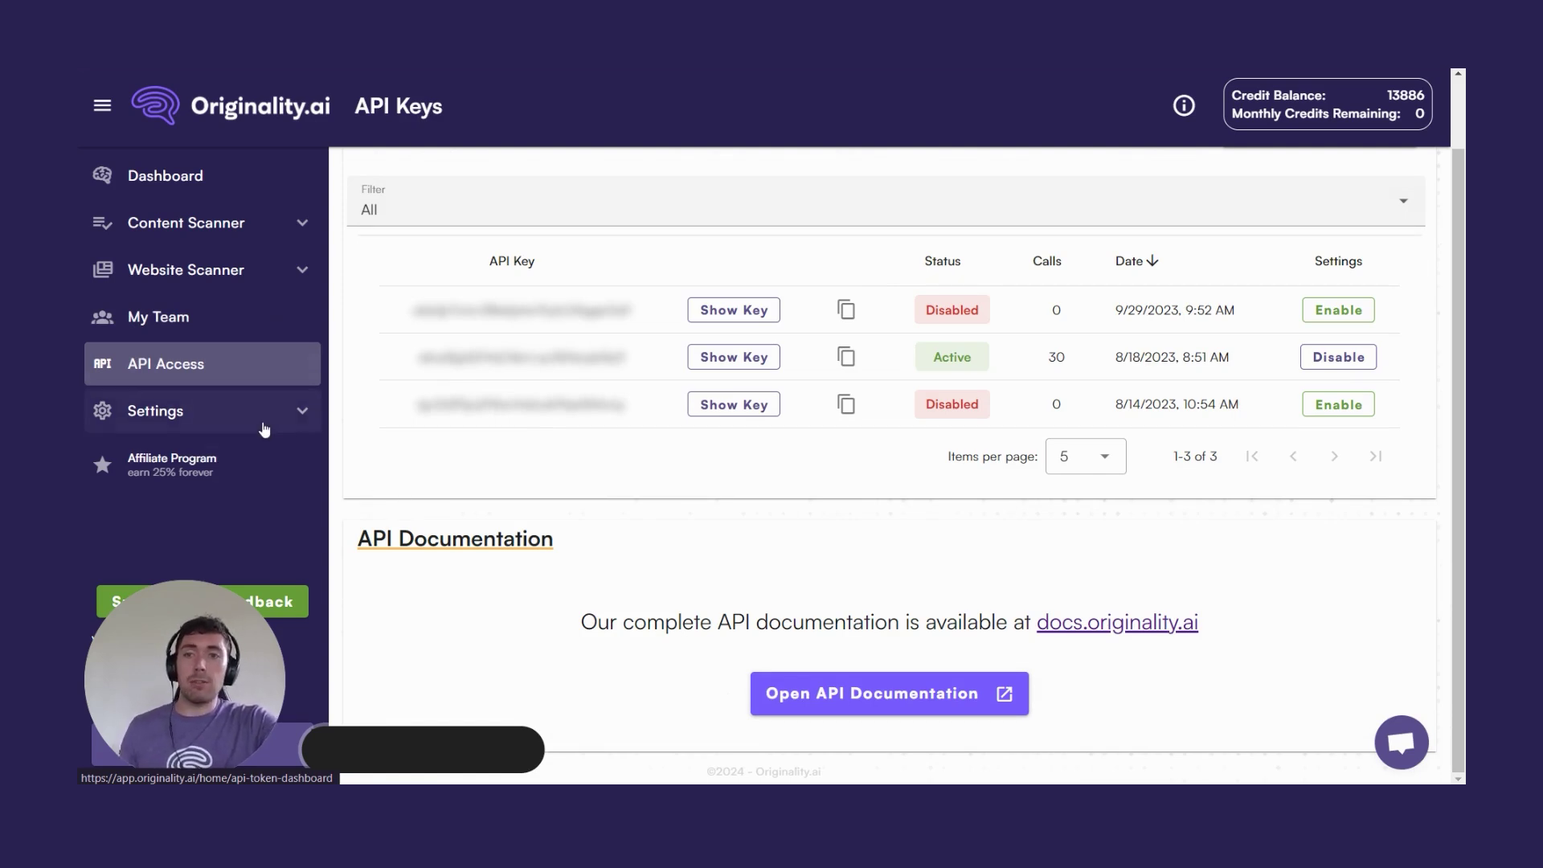
left_click(201, 412)
left_click(196, 452)
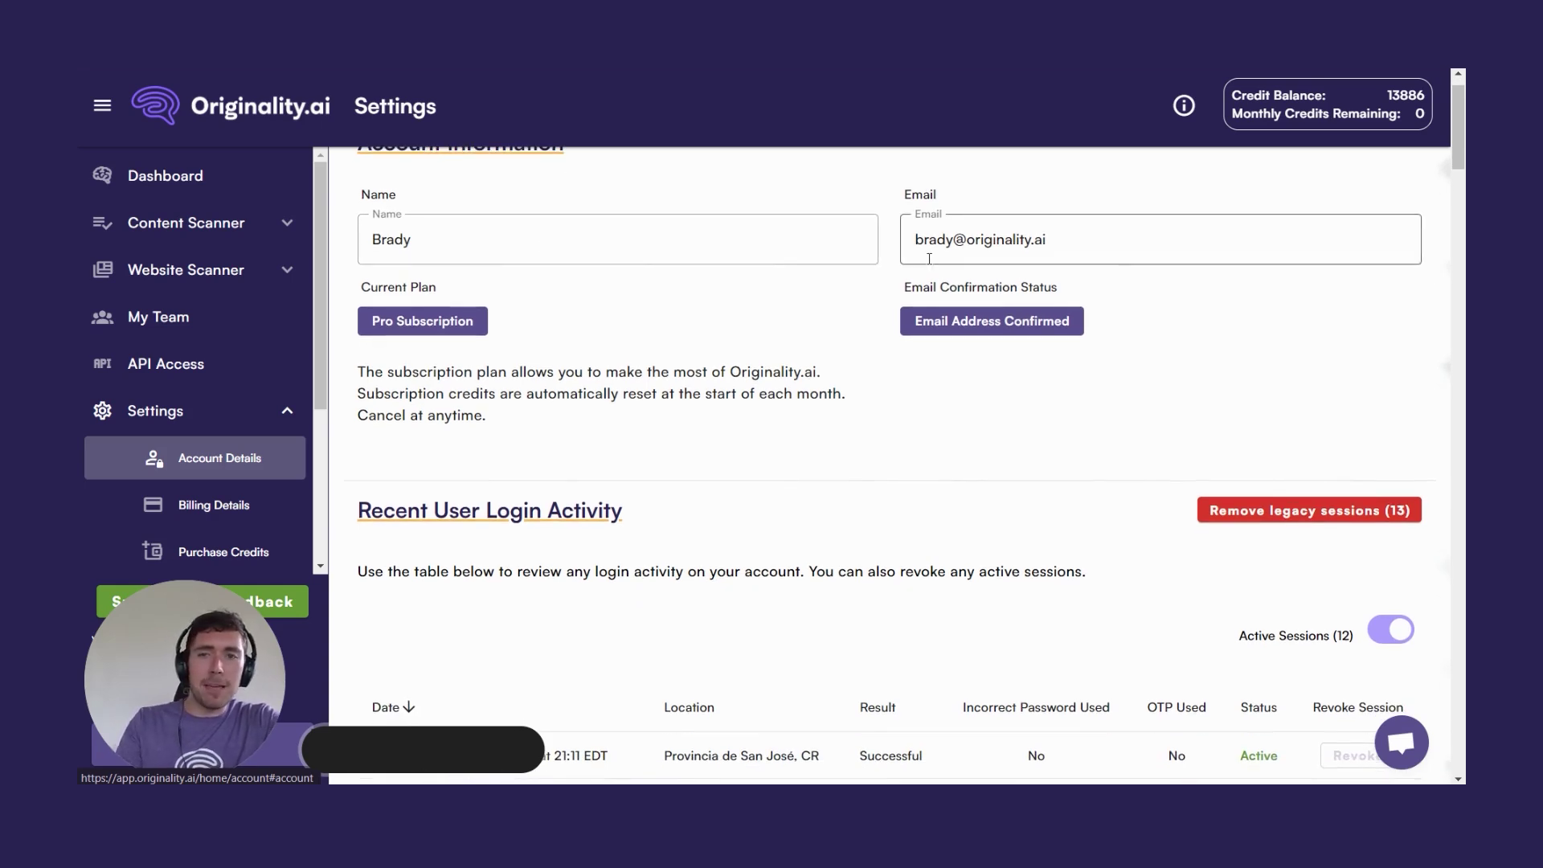
Scroll past login sessions, billing and payments to the Monthly Pro Subscription at $14.95/month.
scroll(943, 287, "down", 3)
scroll(850, 323, "down", 2)
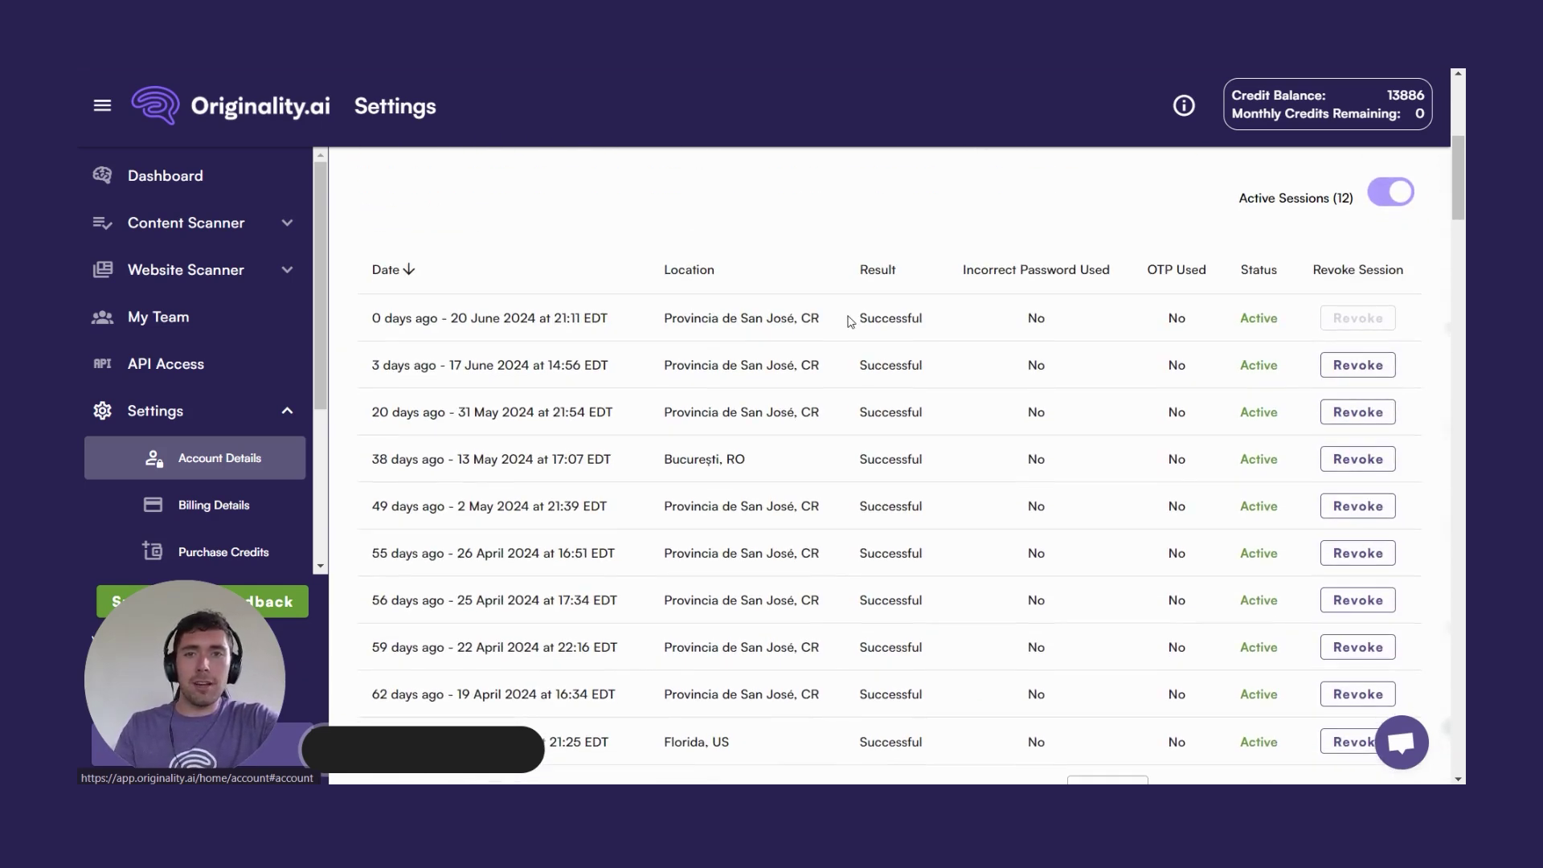
left_click_drag(836, 322, 671, 322)
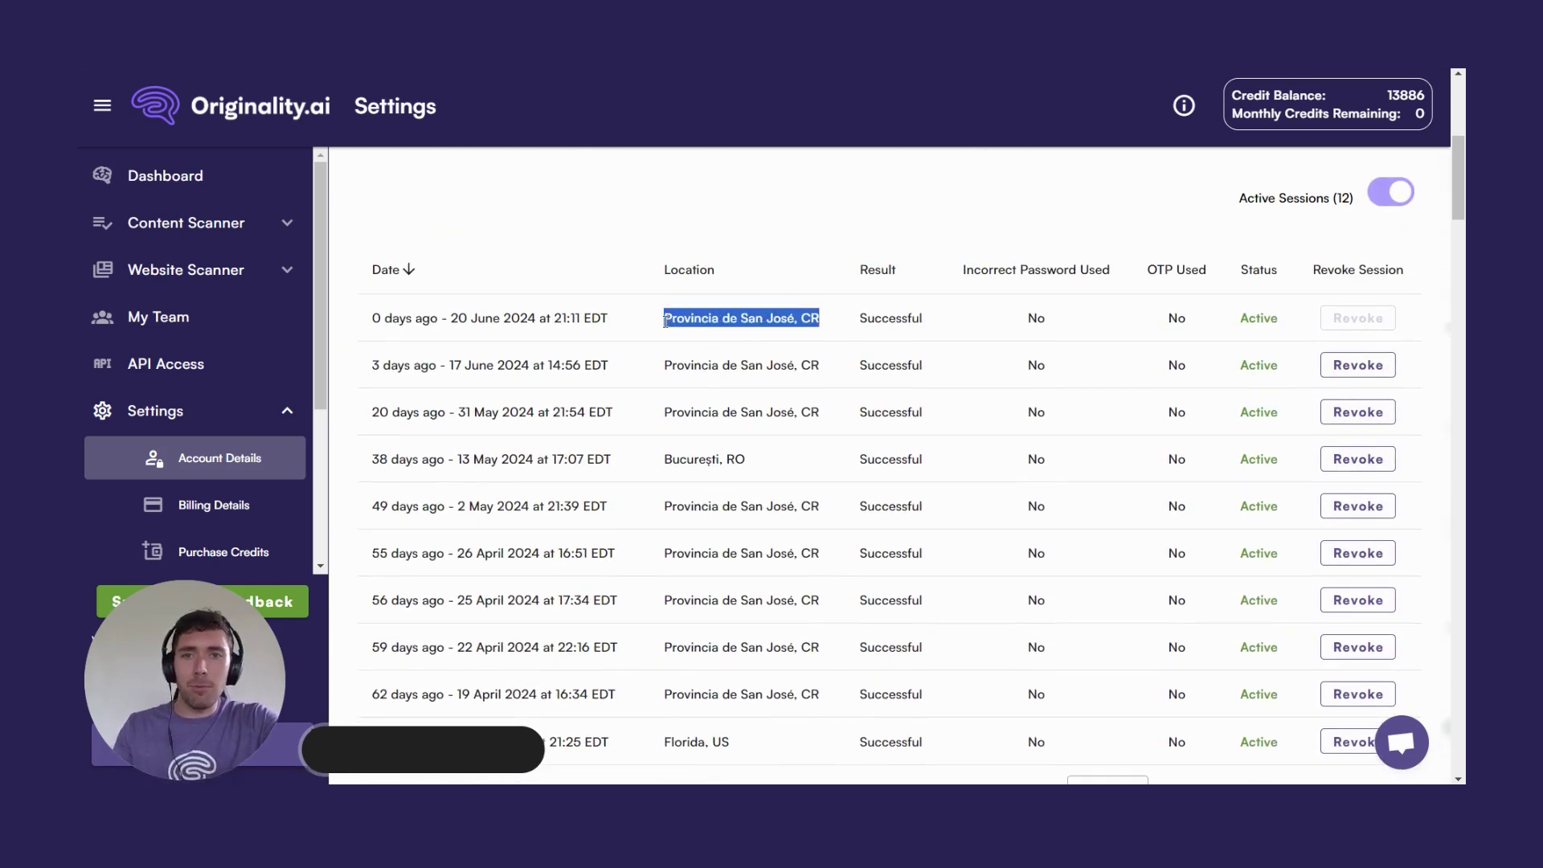
left_click(653, 323)
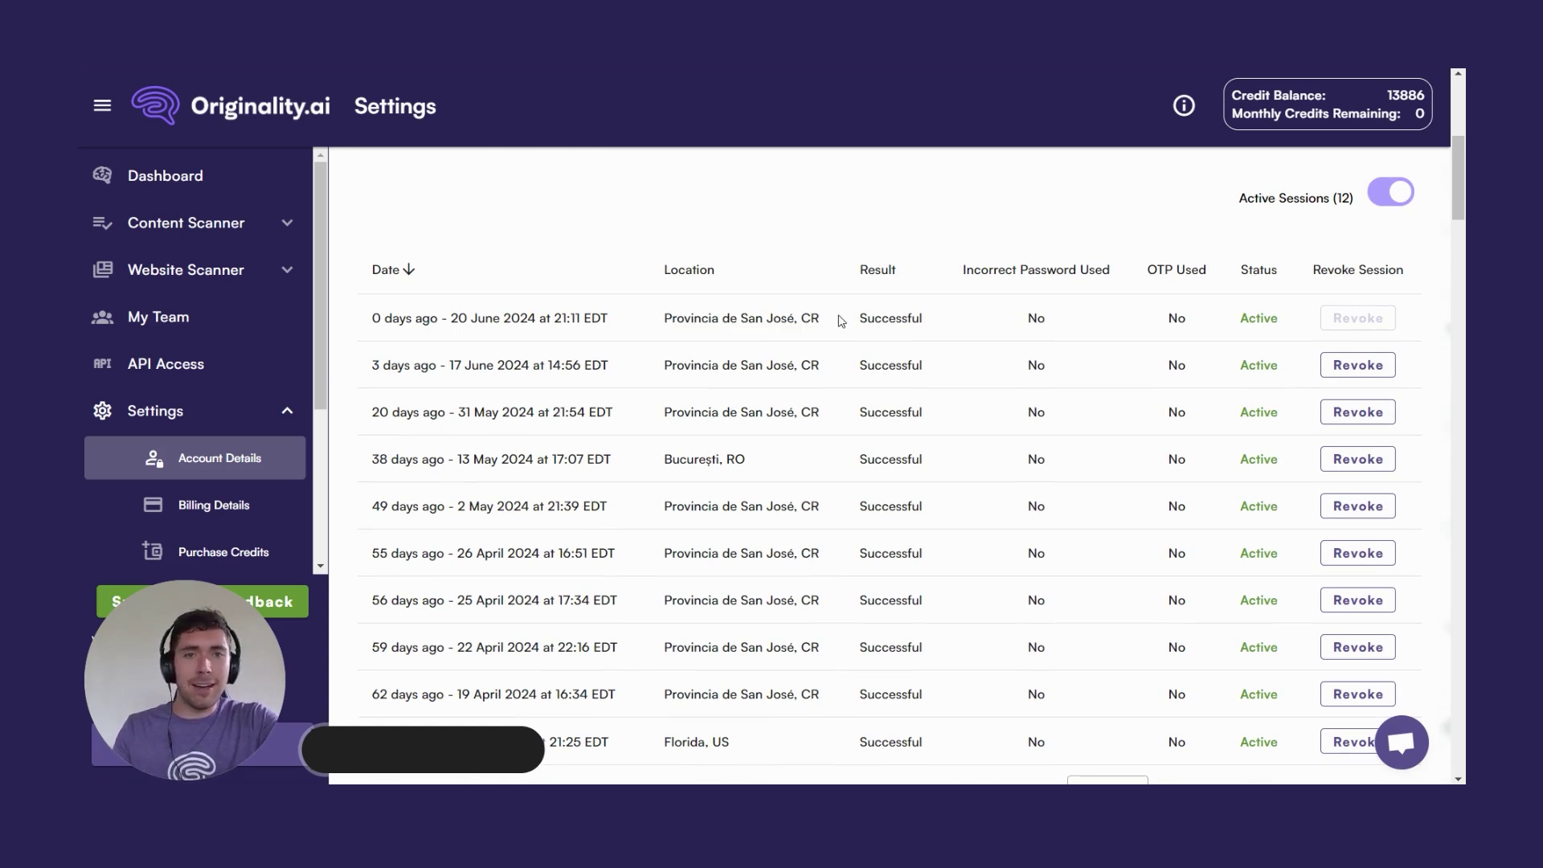
scroll(840, 320, "down", 8)
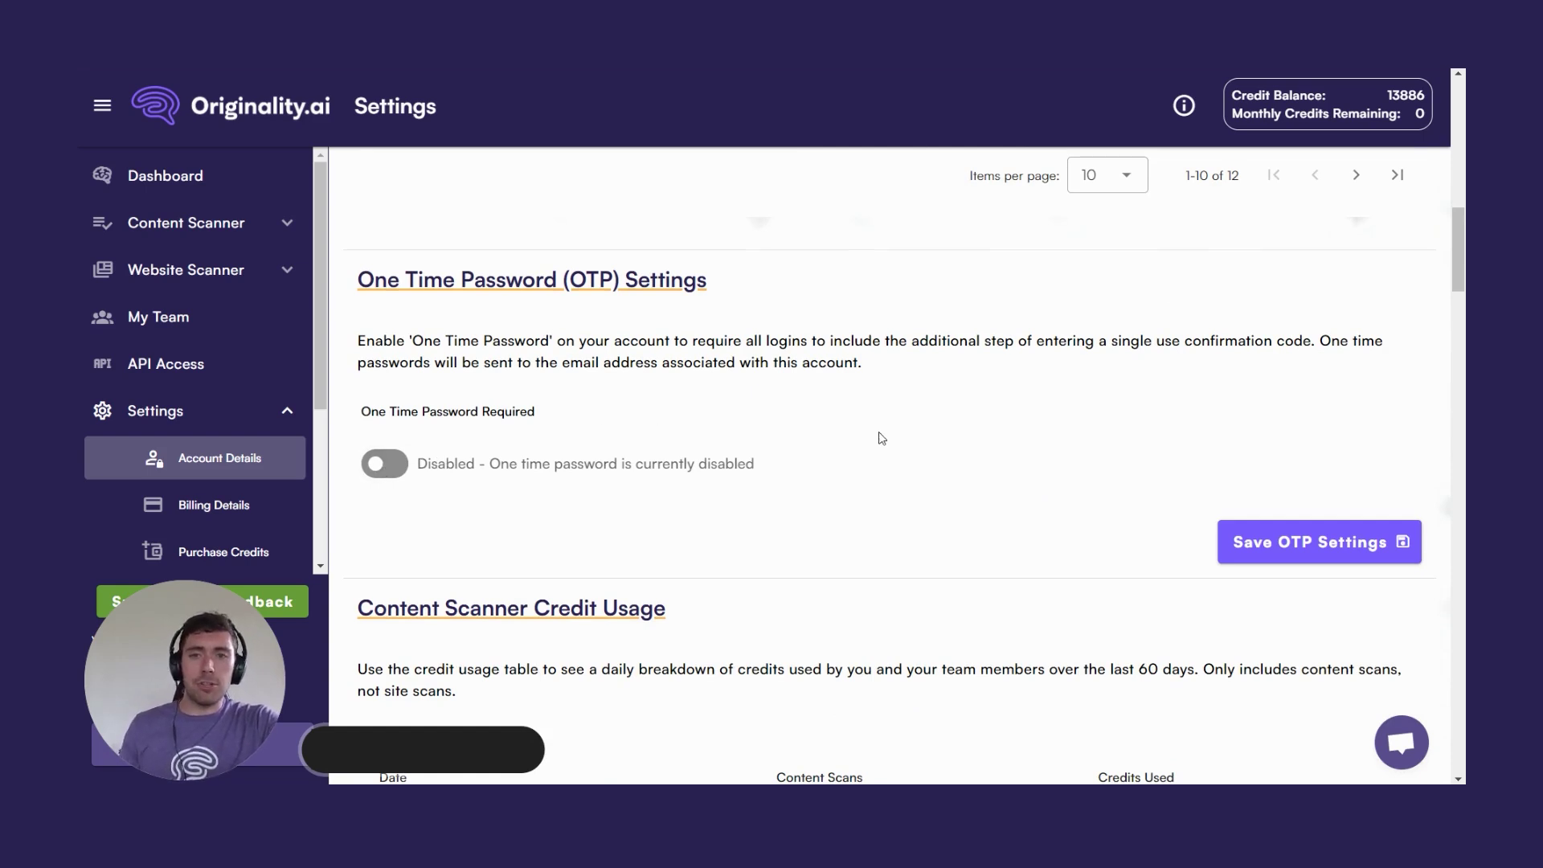
scroll(882, 438, "down", 10)
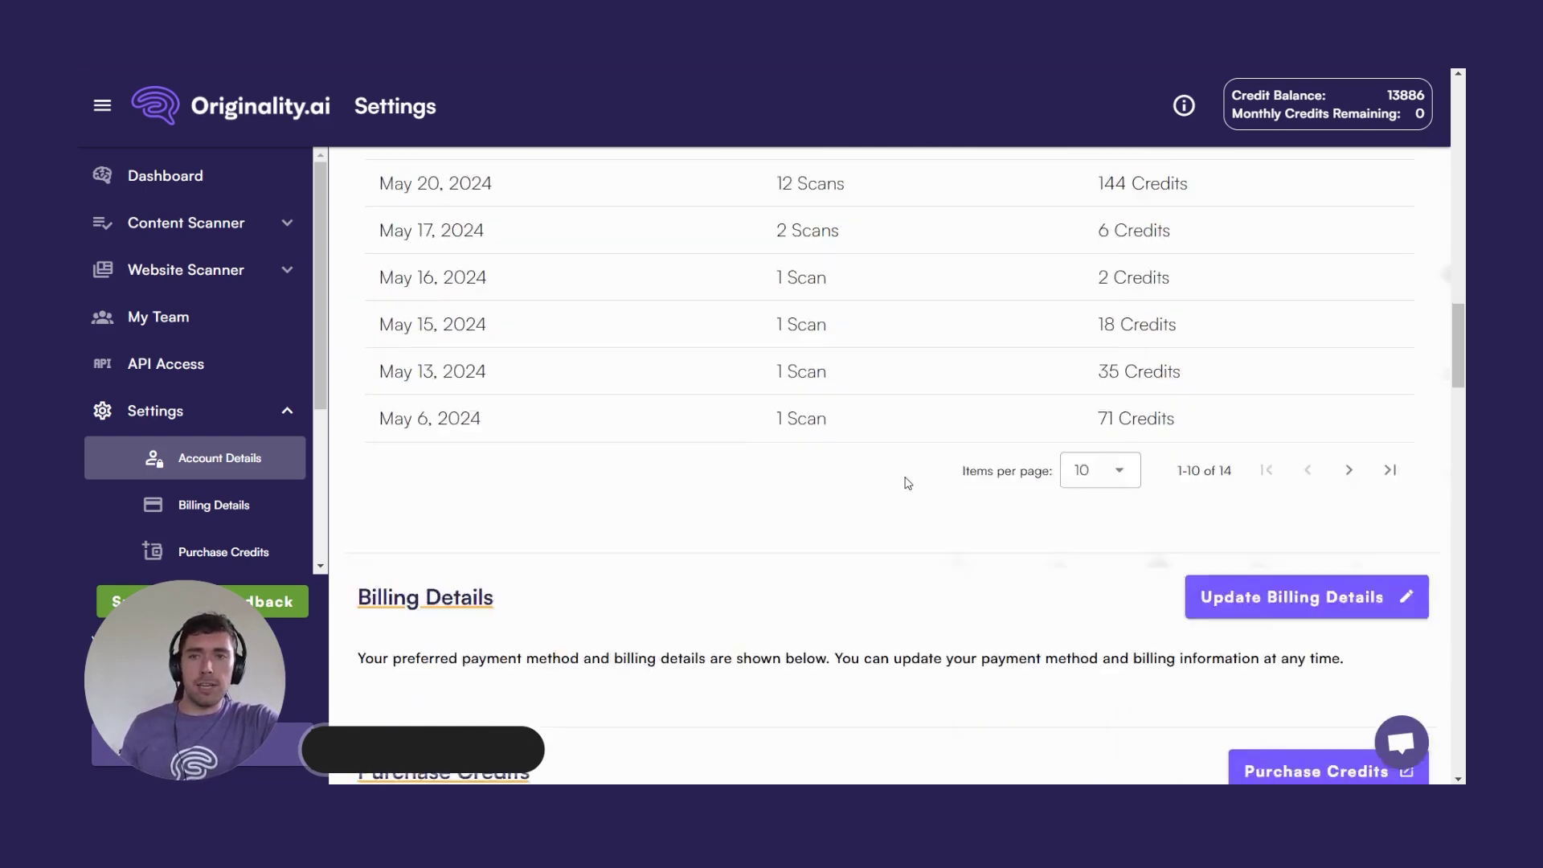
scroll(908, 483, "down", 5)
scroll(861, 286, "up", 3)
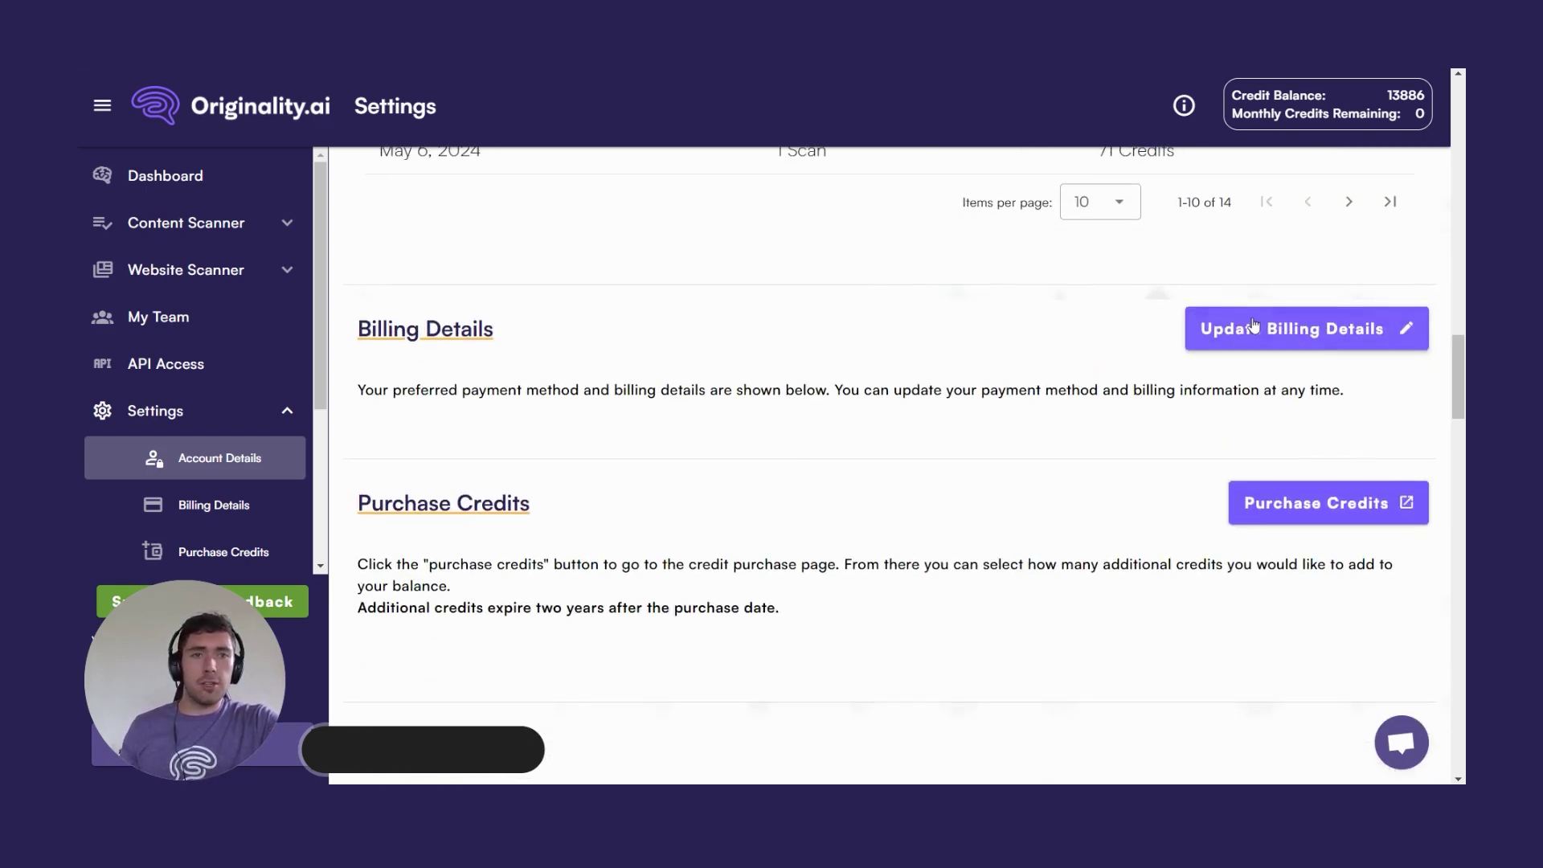
scroll(841, 513, "down", 3)
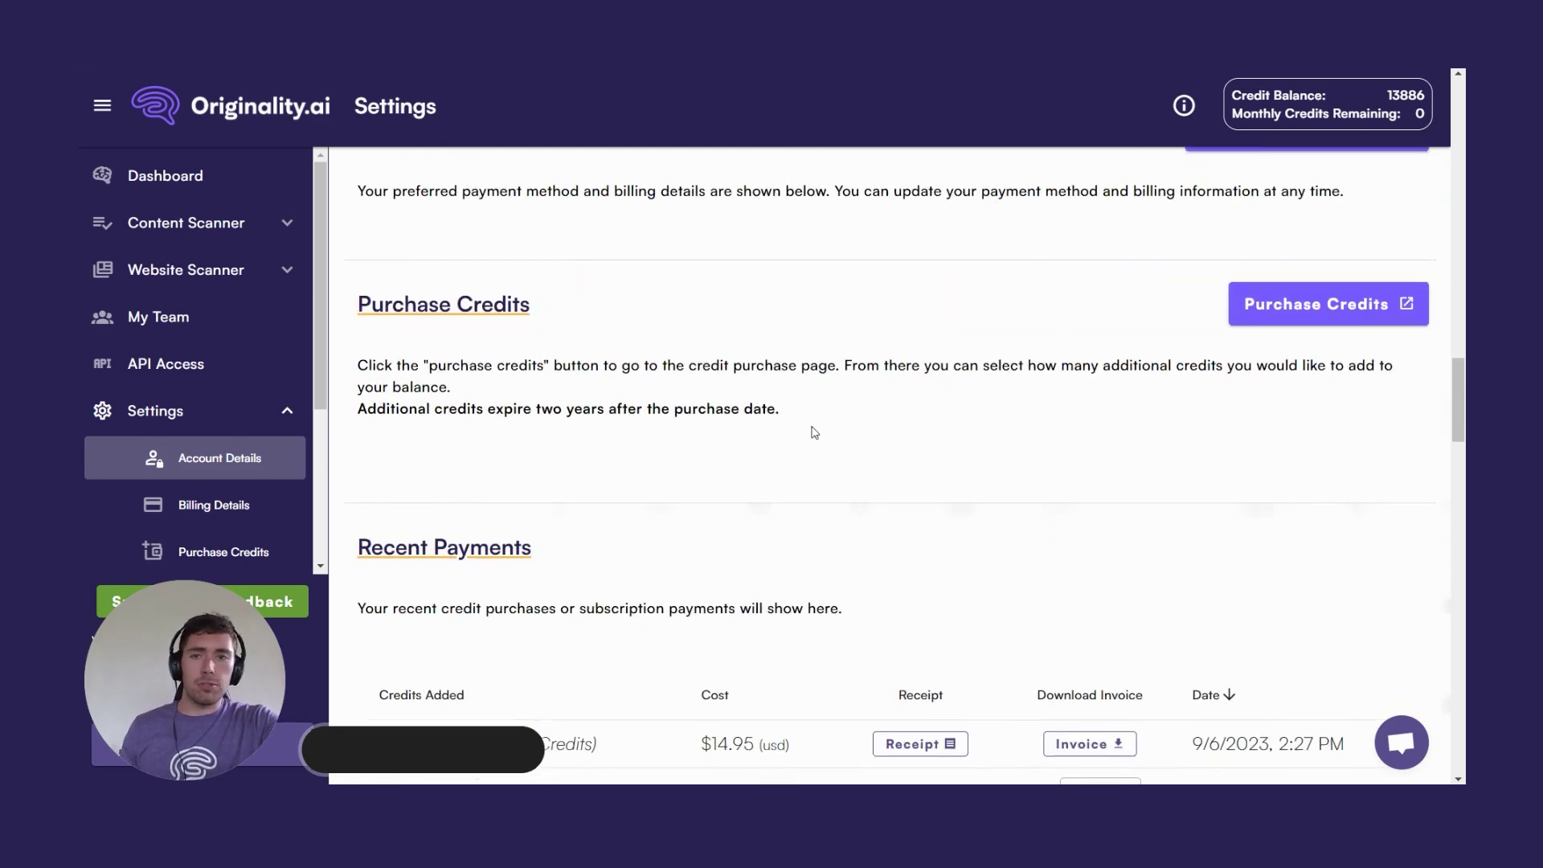
scroll(814, 433, "down", 5)
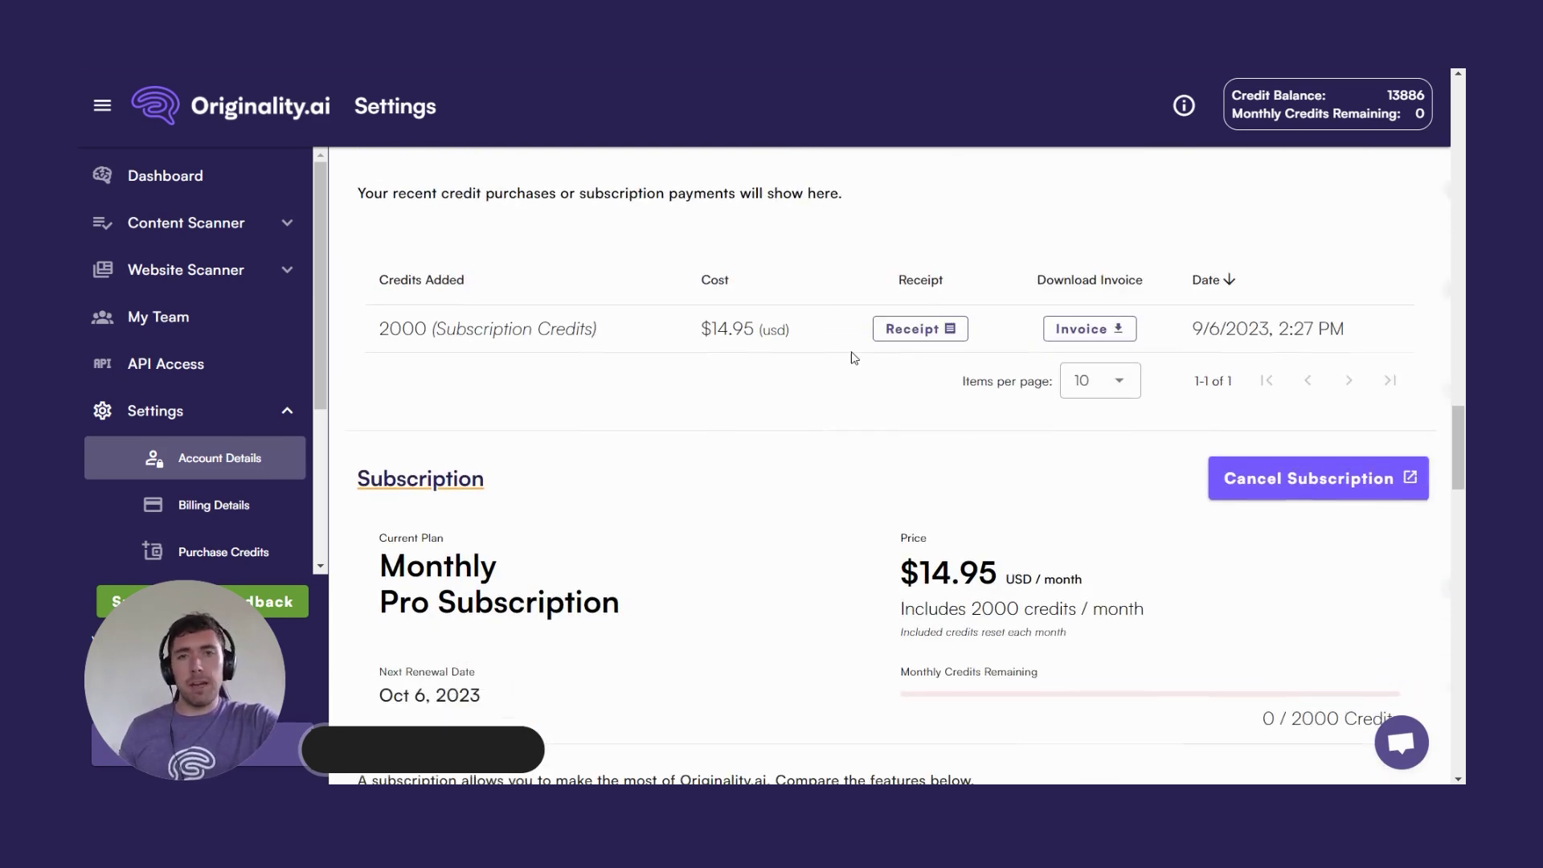
scroll(854, 357, "up", 1)
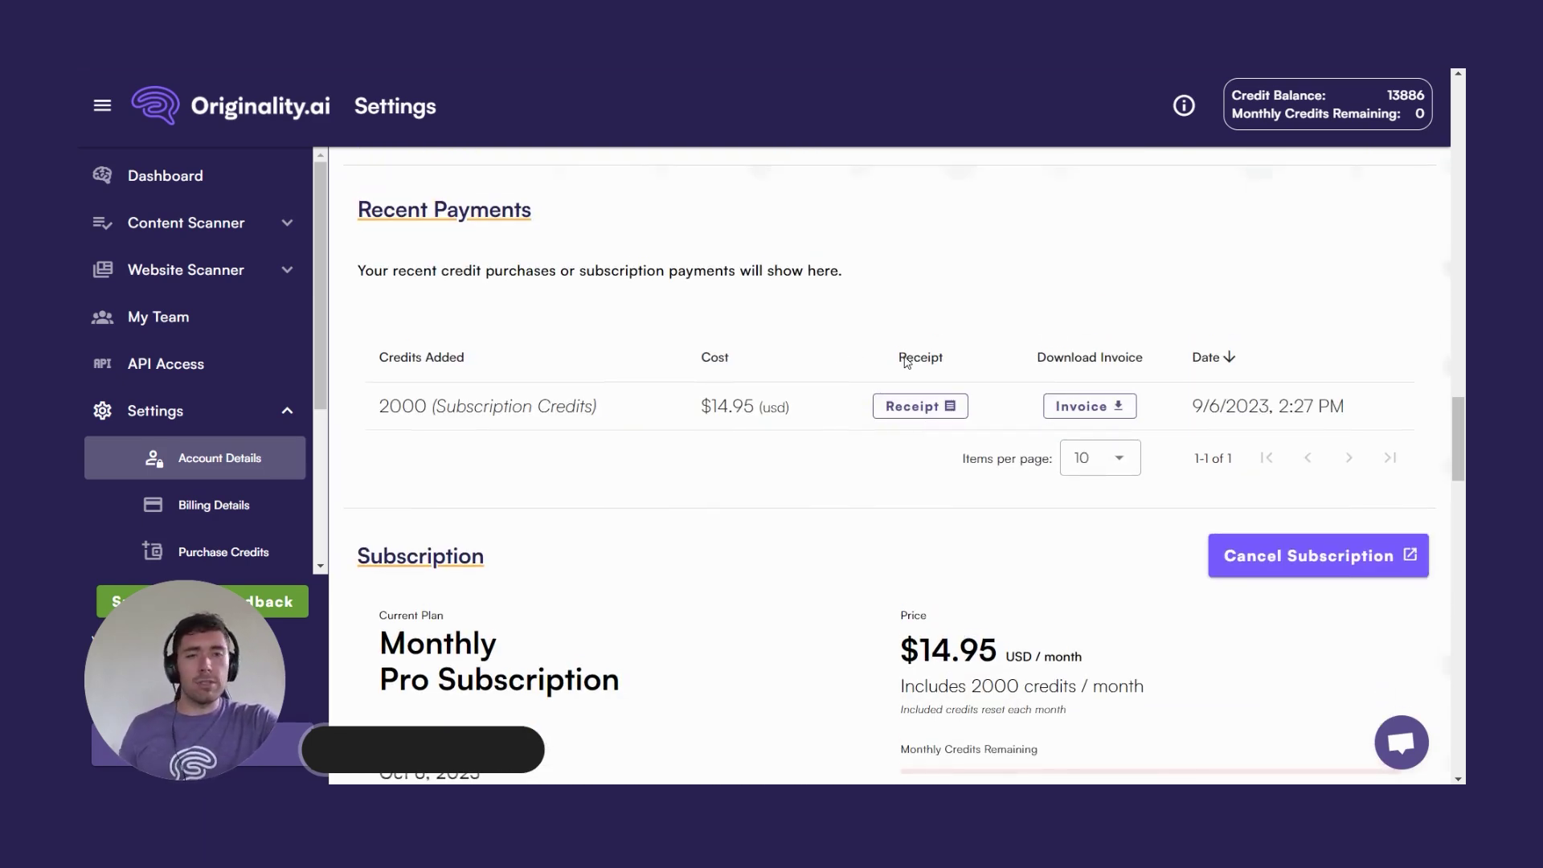
scroll(834, 358, "down", 3)
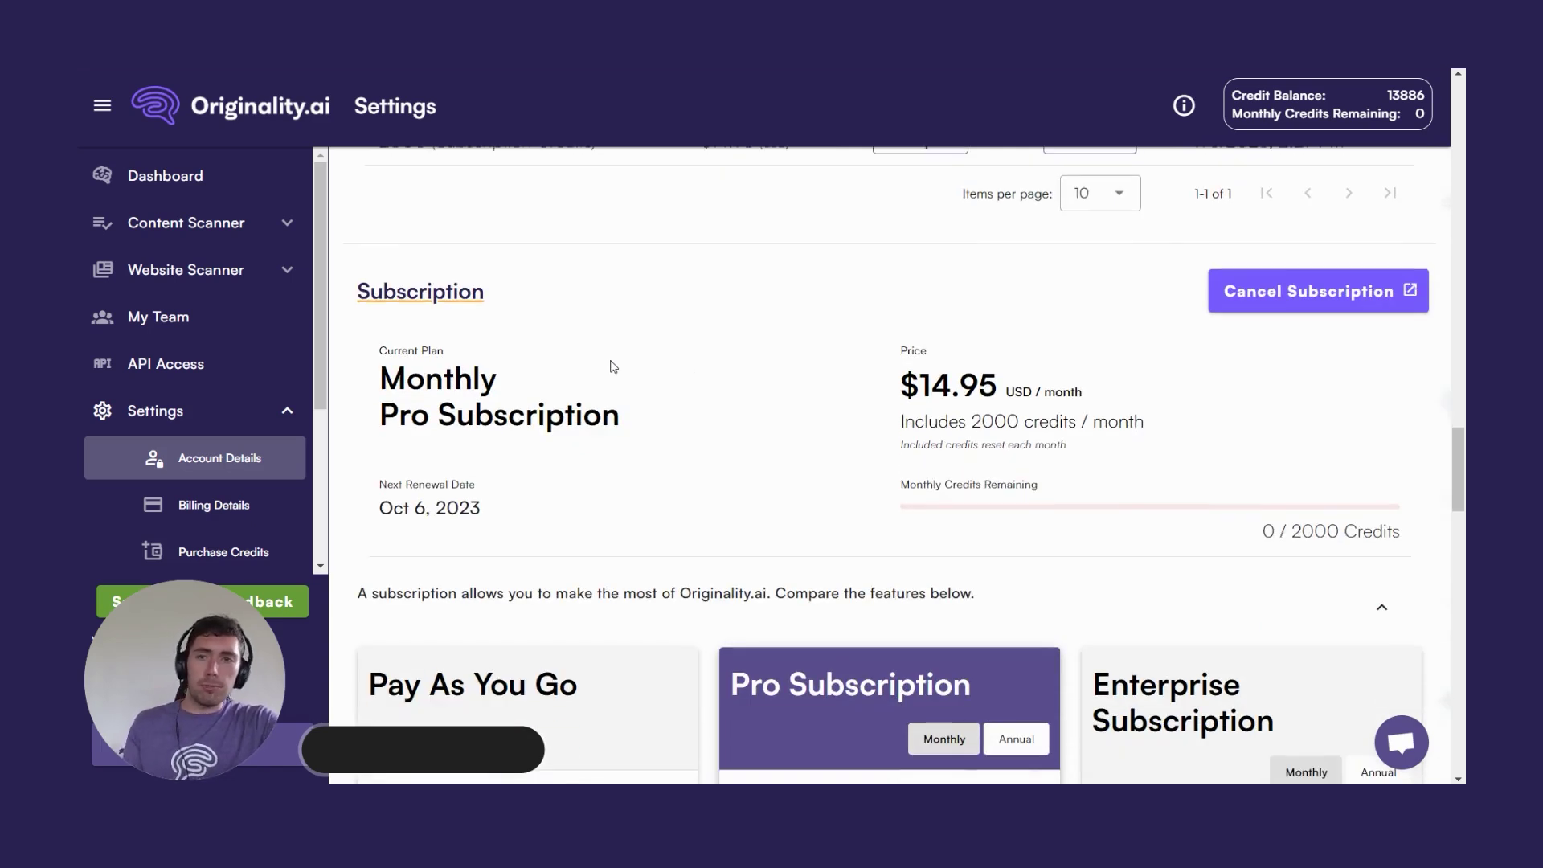
Scroll past the plan comparison cards down to the Credit Top Up Settings section.
scroll(672, 327, "down", 2)
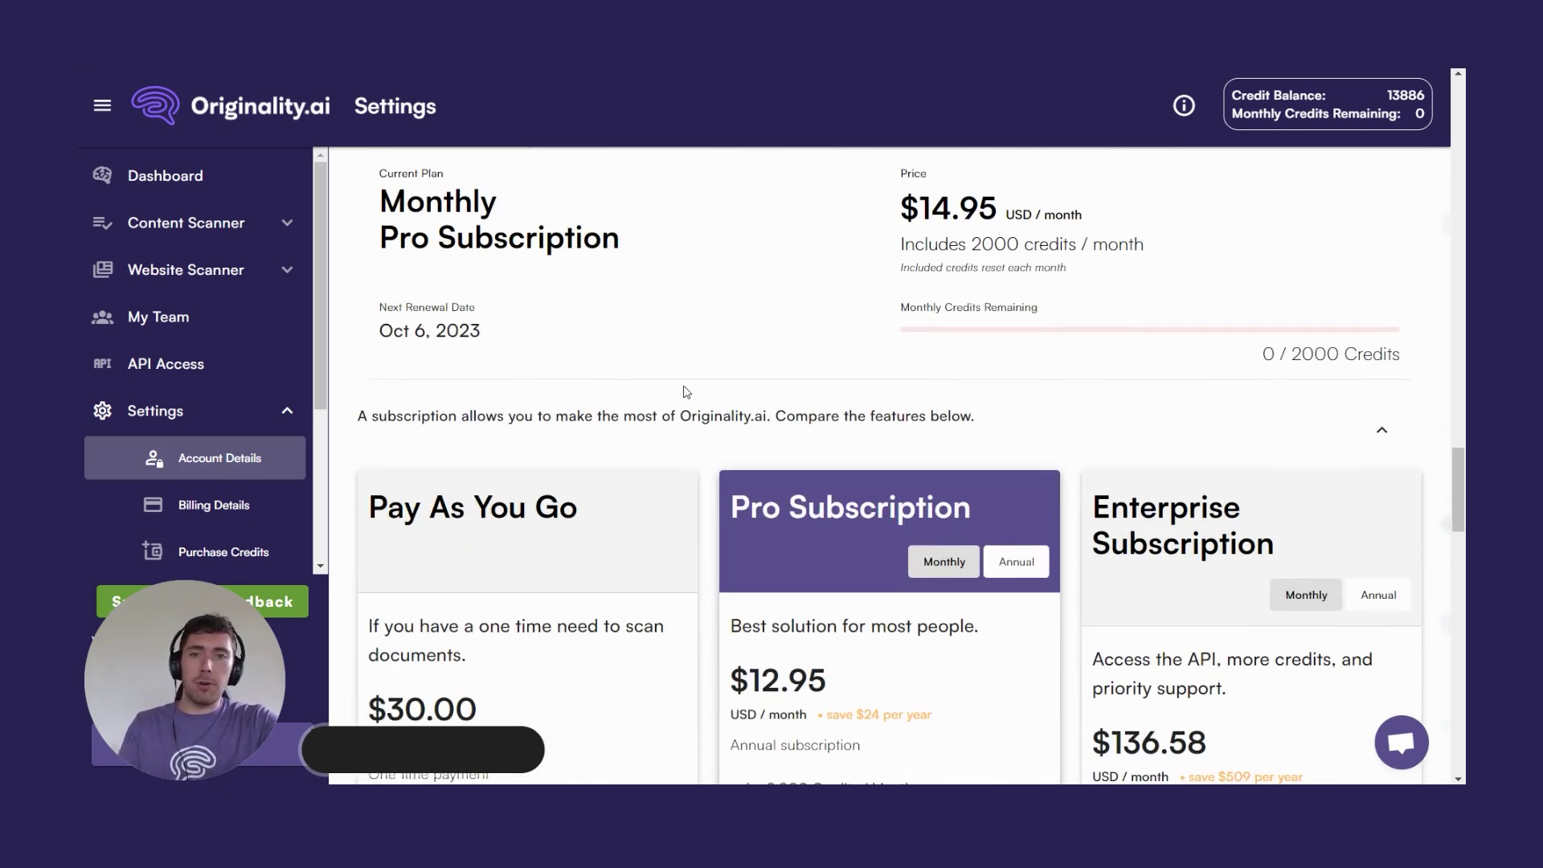
scroll(710, 469, "down", 10)
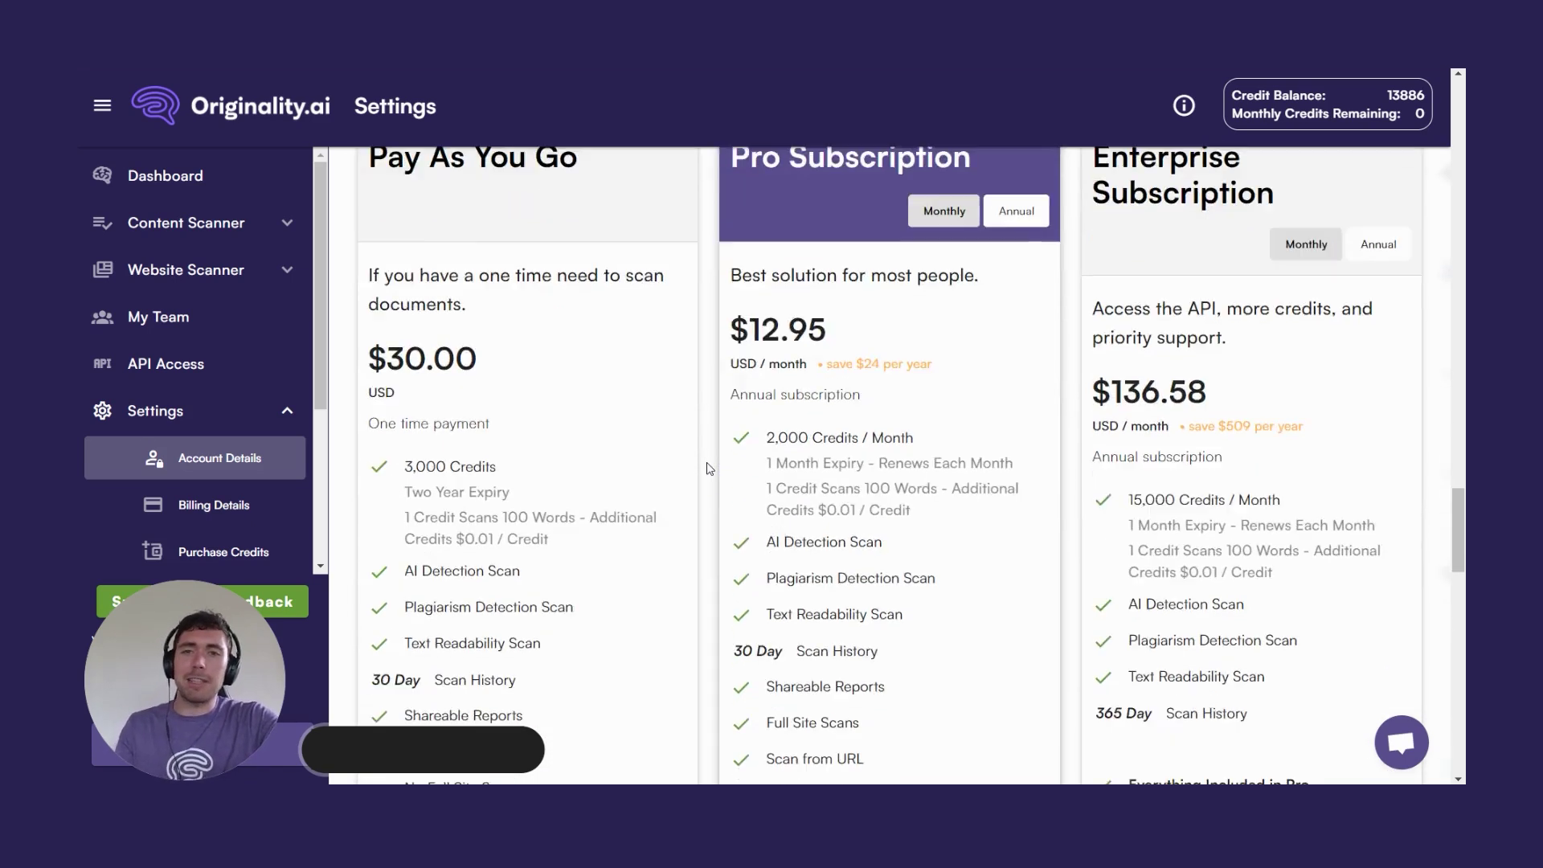
scroll(709, 468, "down", 2)
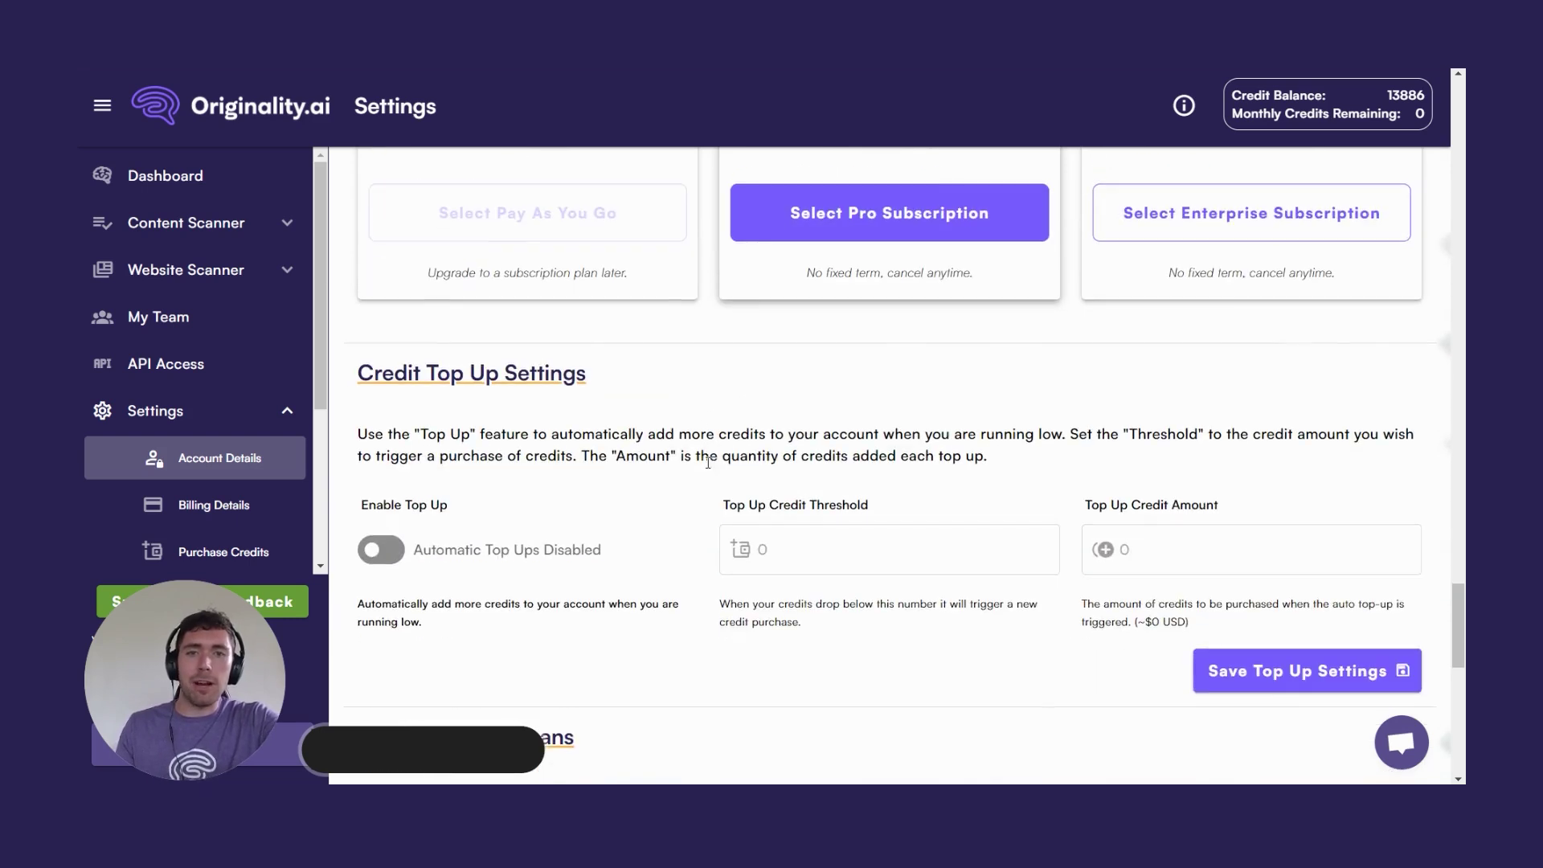
scroll(709, 378, "down", 1)
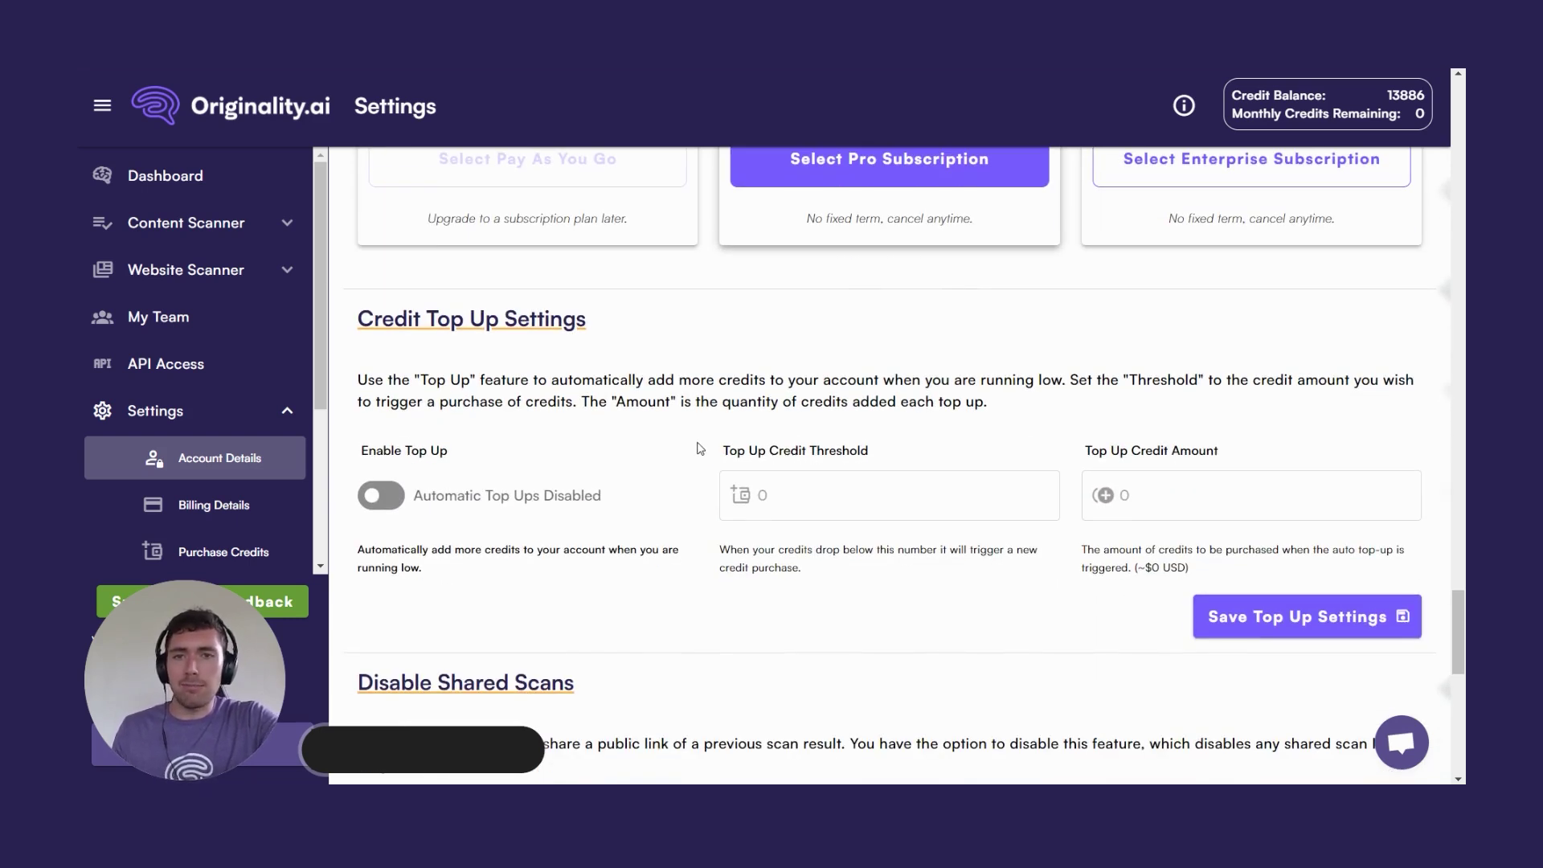
scroll(699, 464, "down", 1)
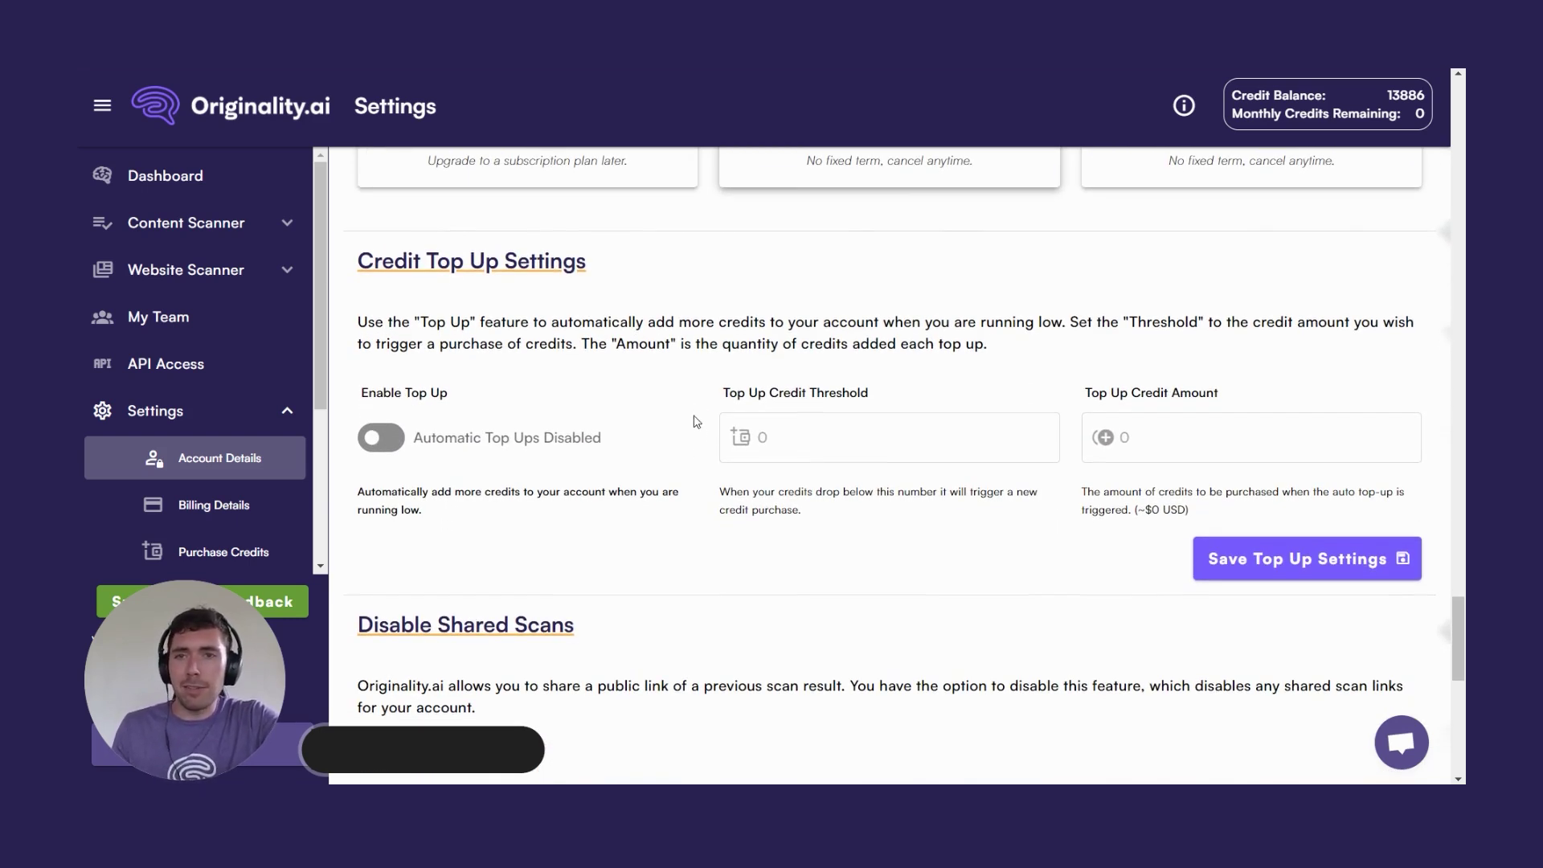
scroll(698, 432, "down", 1)
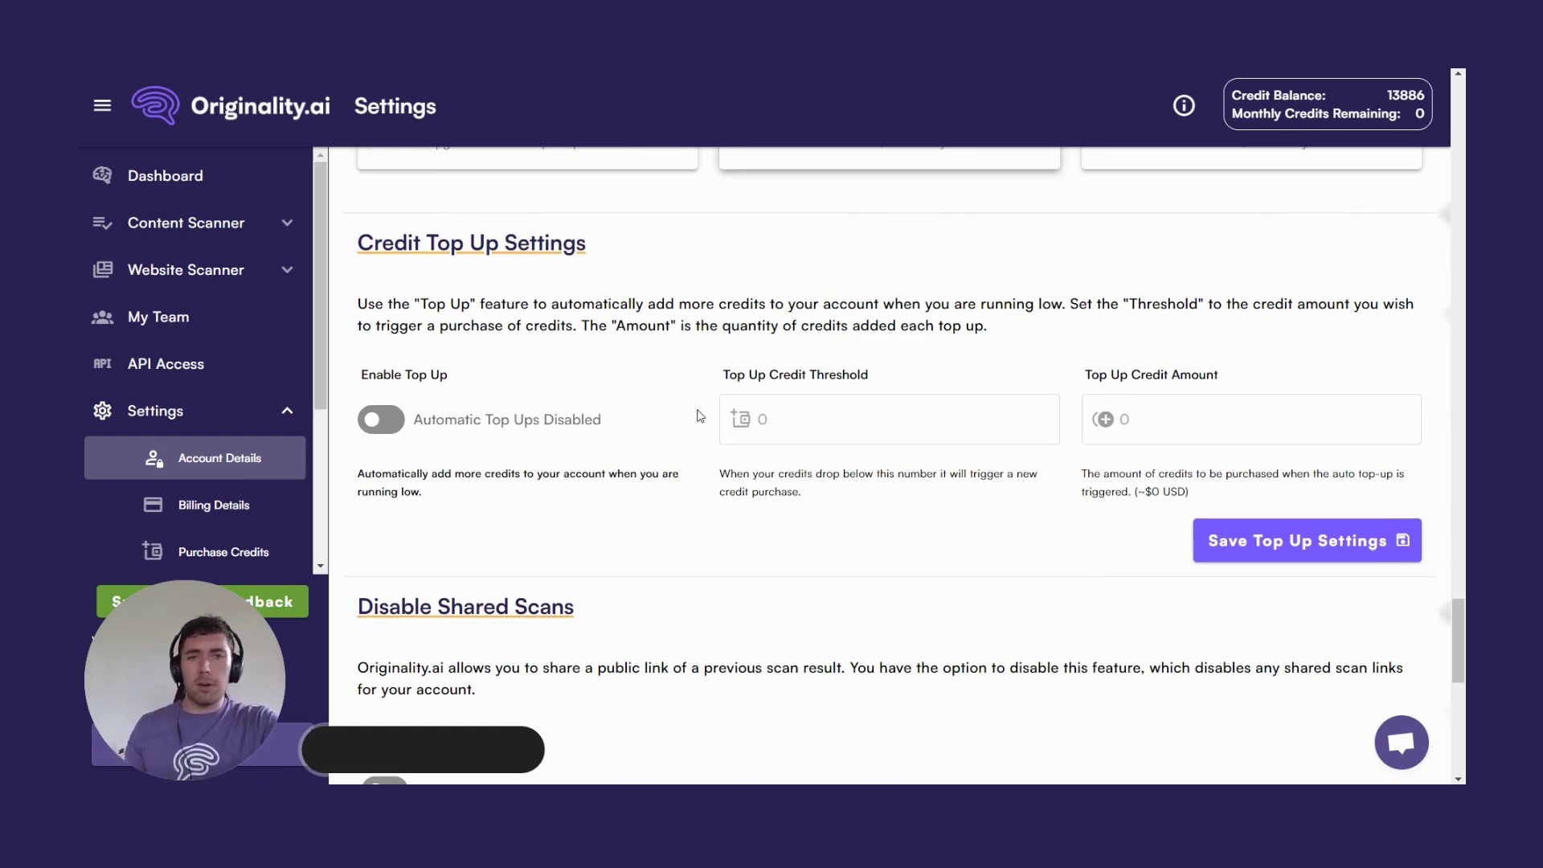
Enable auto top-up with a 1000-credit threshold and a 10000-credit top-up amount.
left_click(381, 423)
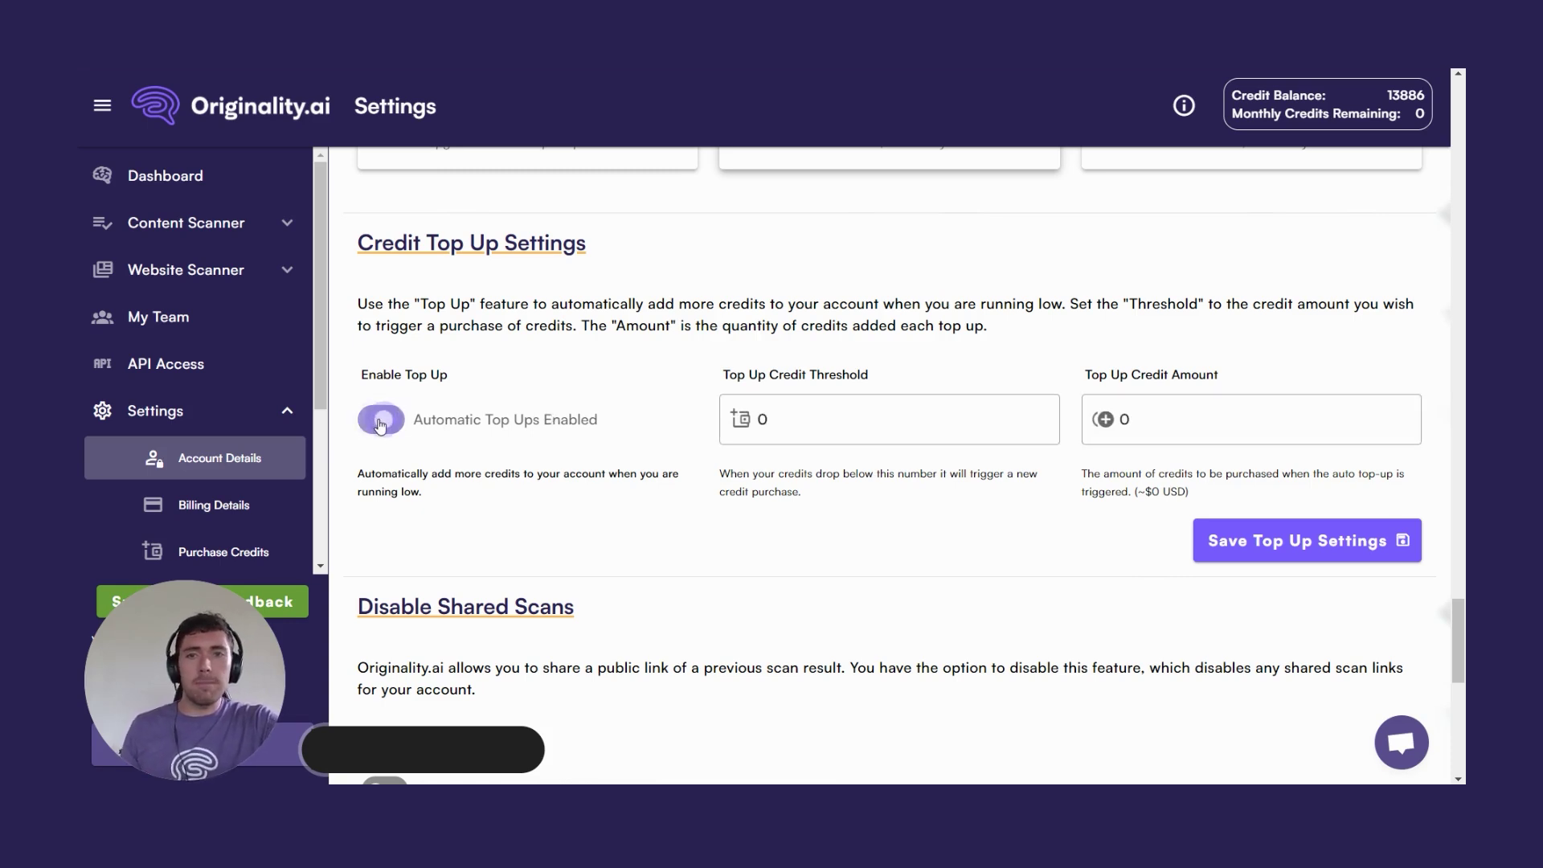
left_click_drag(828, 418, 744, 419)
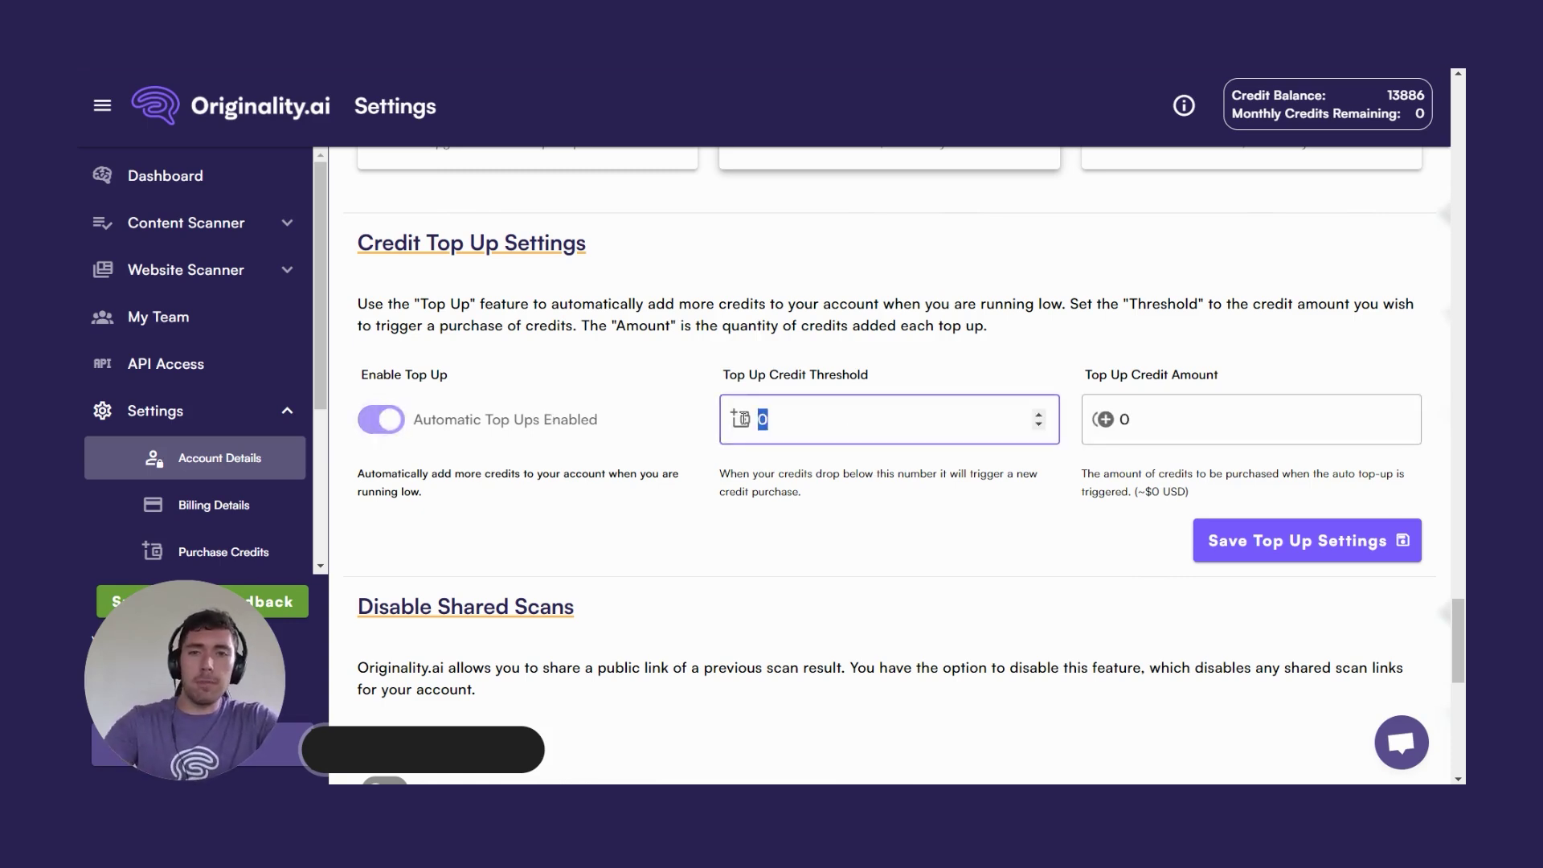
type("1000")
left_click_drag(1134, 419, 1079, 424)
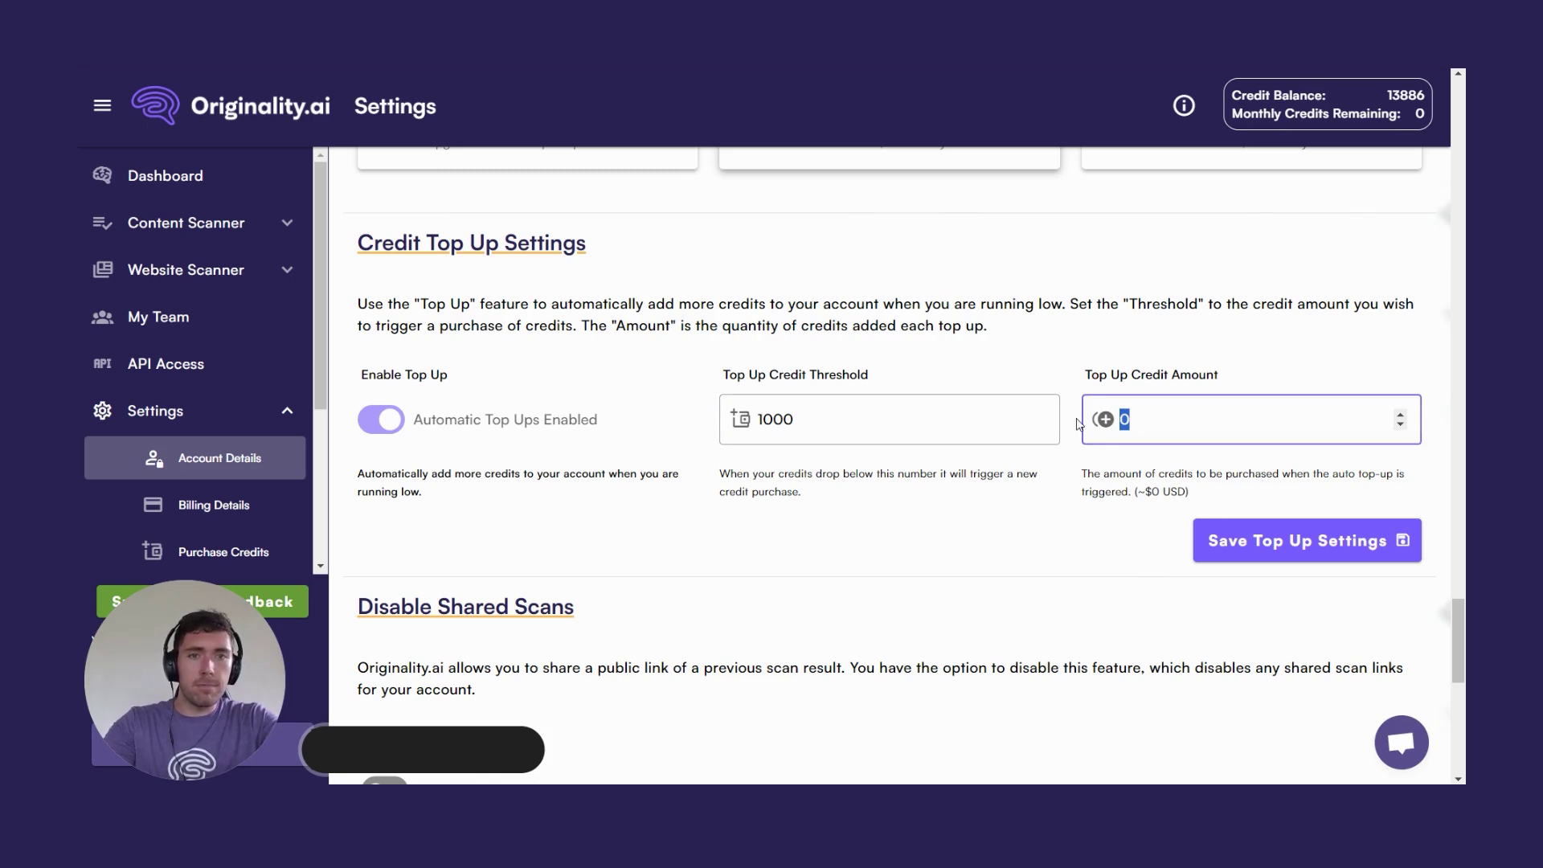
type("10000")
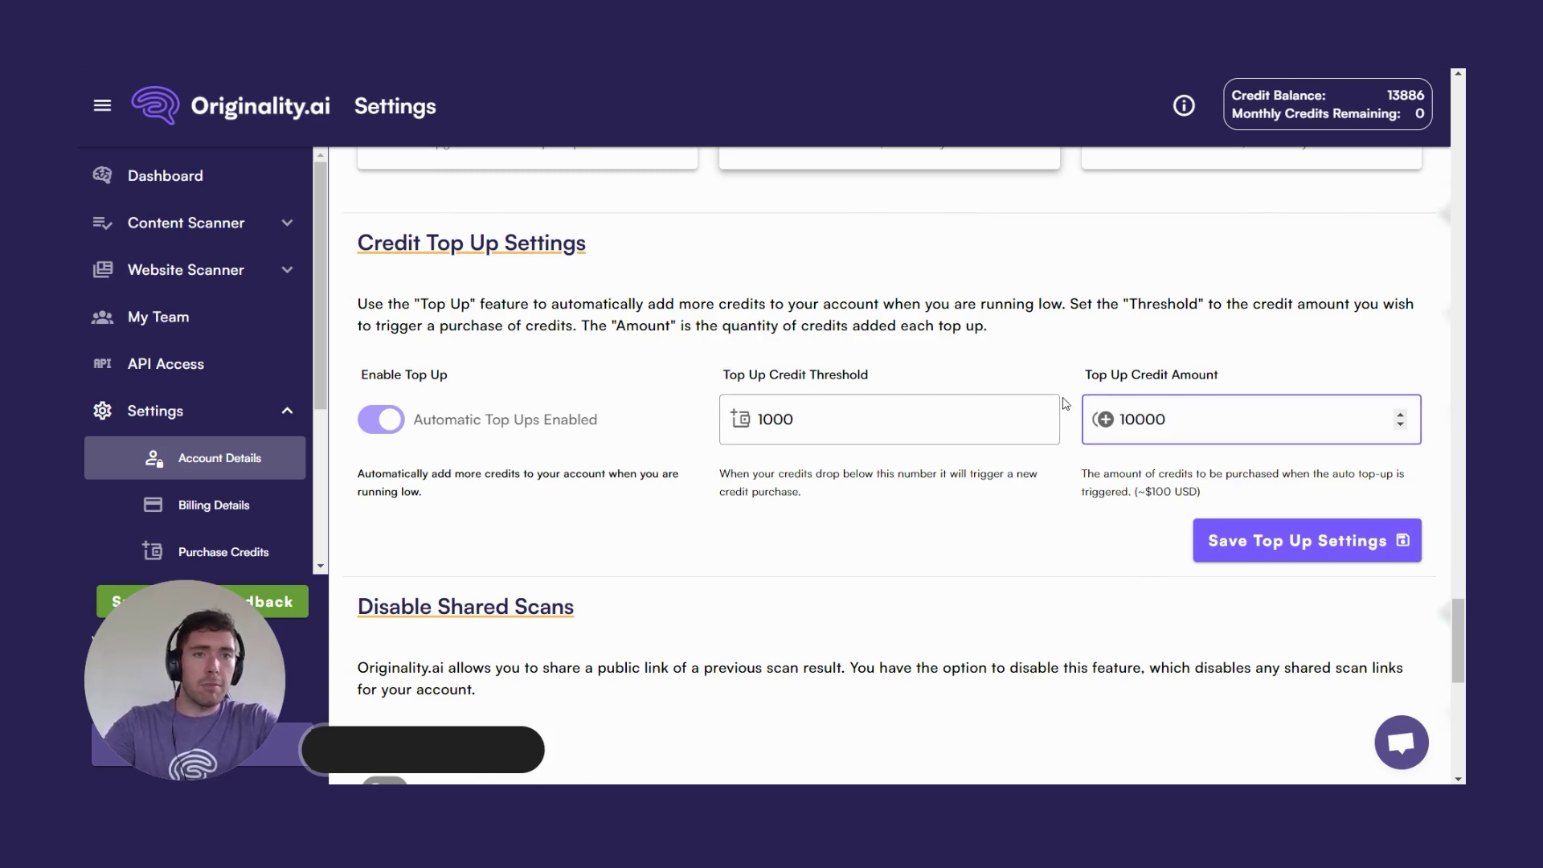
left_click(1151, 490)
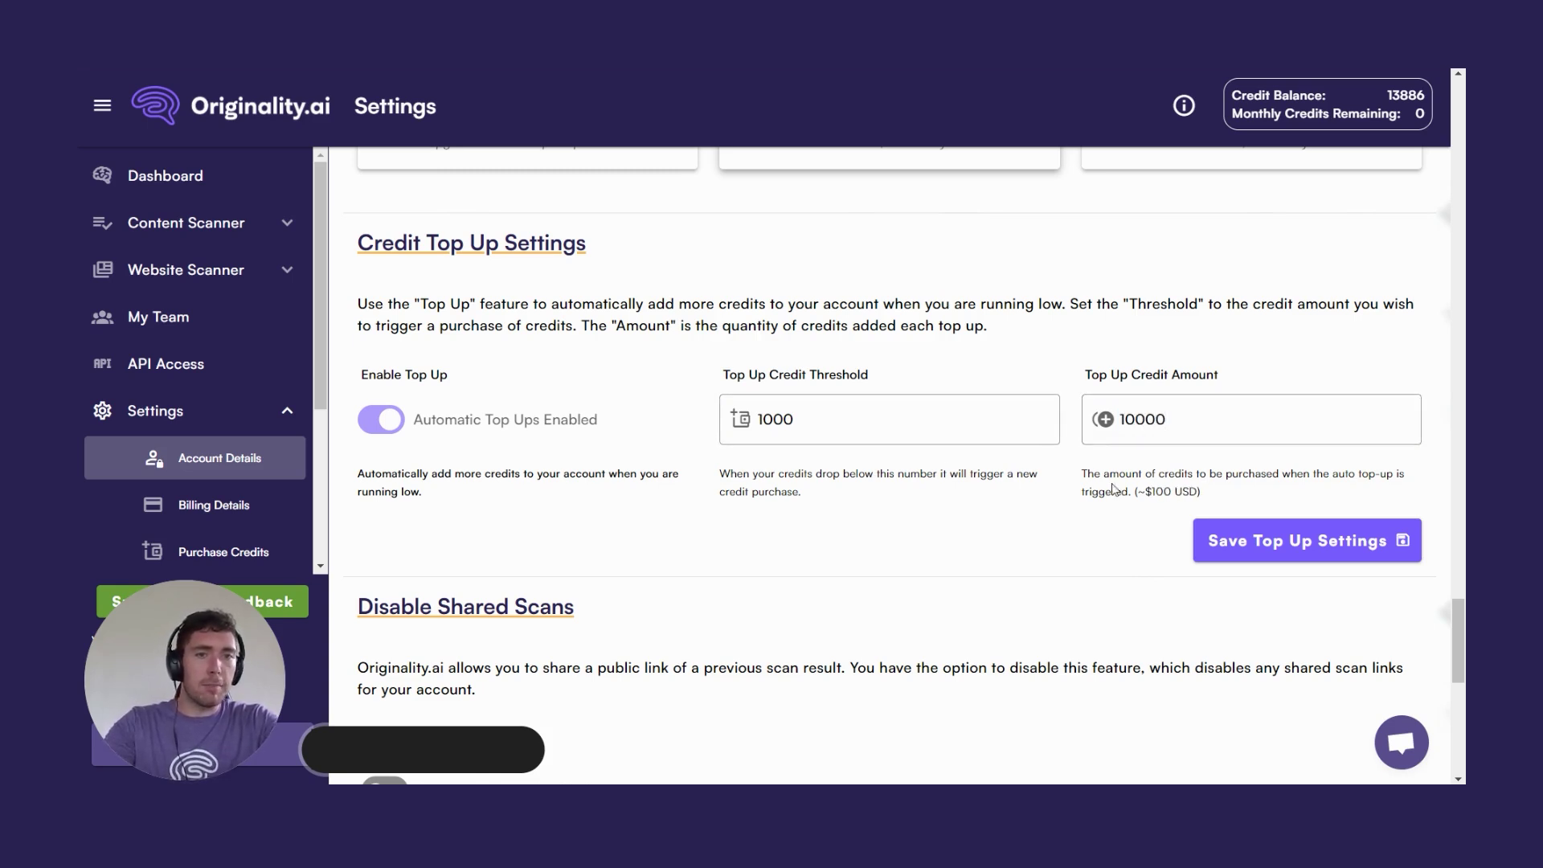
scroll(1113, 489, "down", 7)
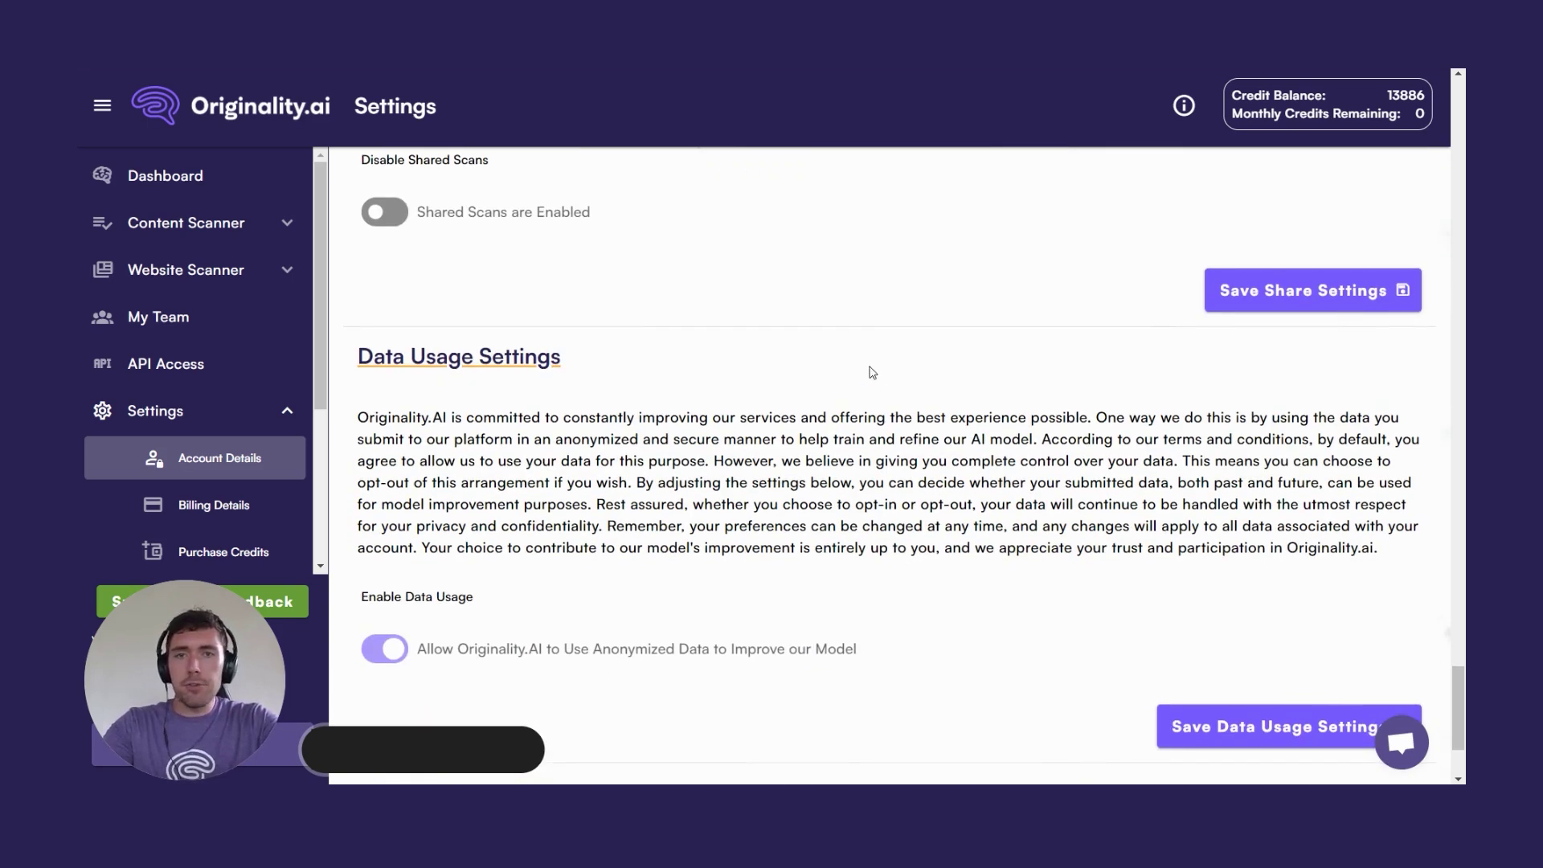
Scroll through Disable Shared Scans, Data Usage Settings and Remove All Content Scans, leaving them unchanged.
scroll(872, 372, "up", 3)
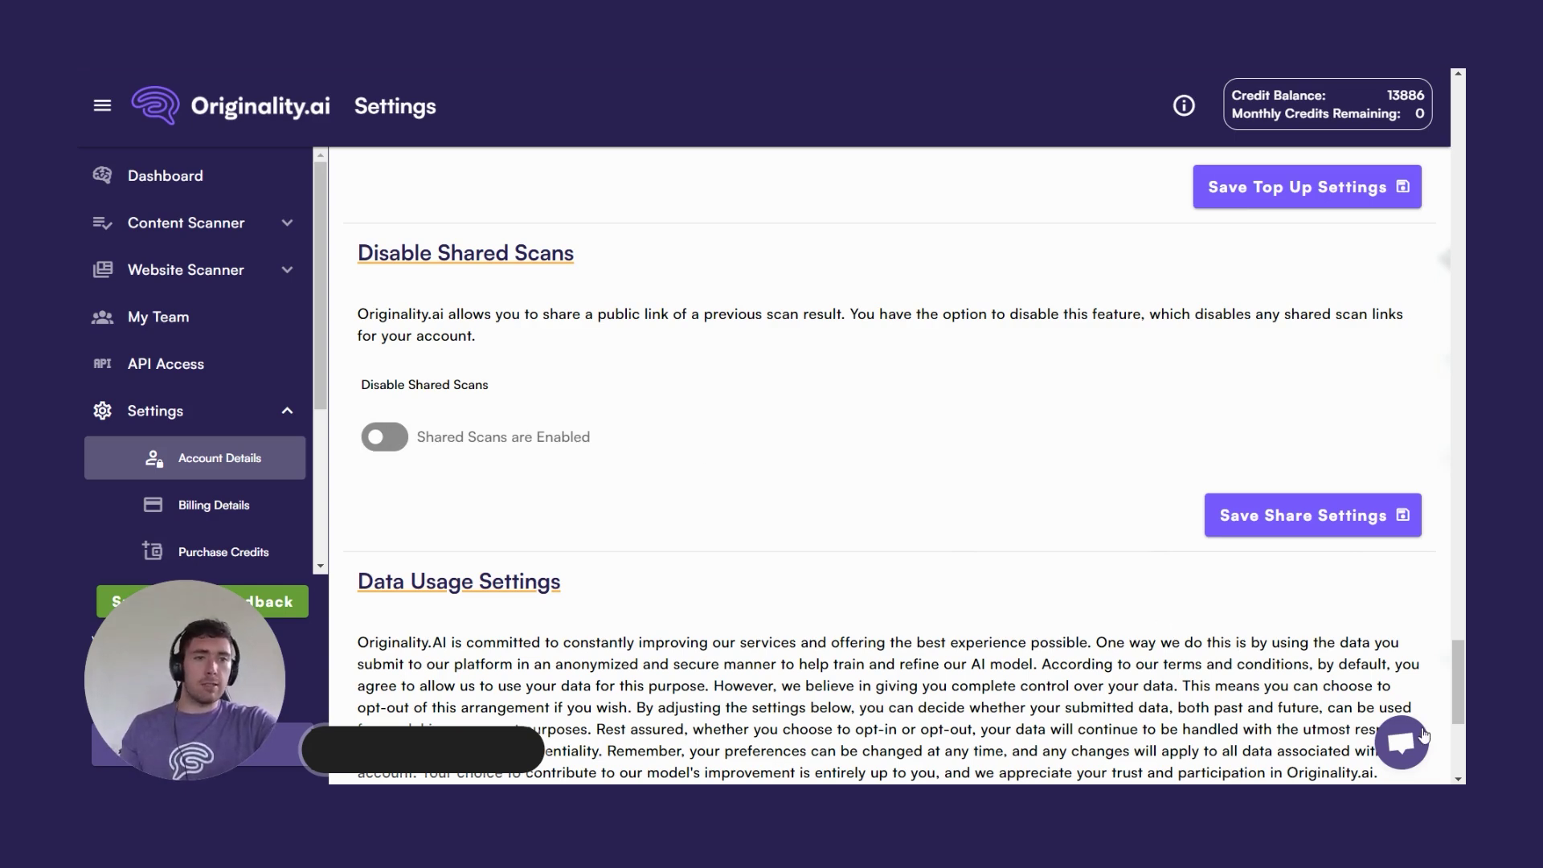
scroll(744, 527, "down", 4)
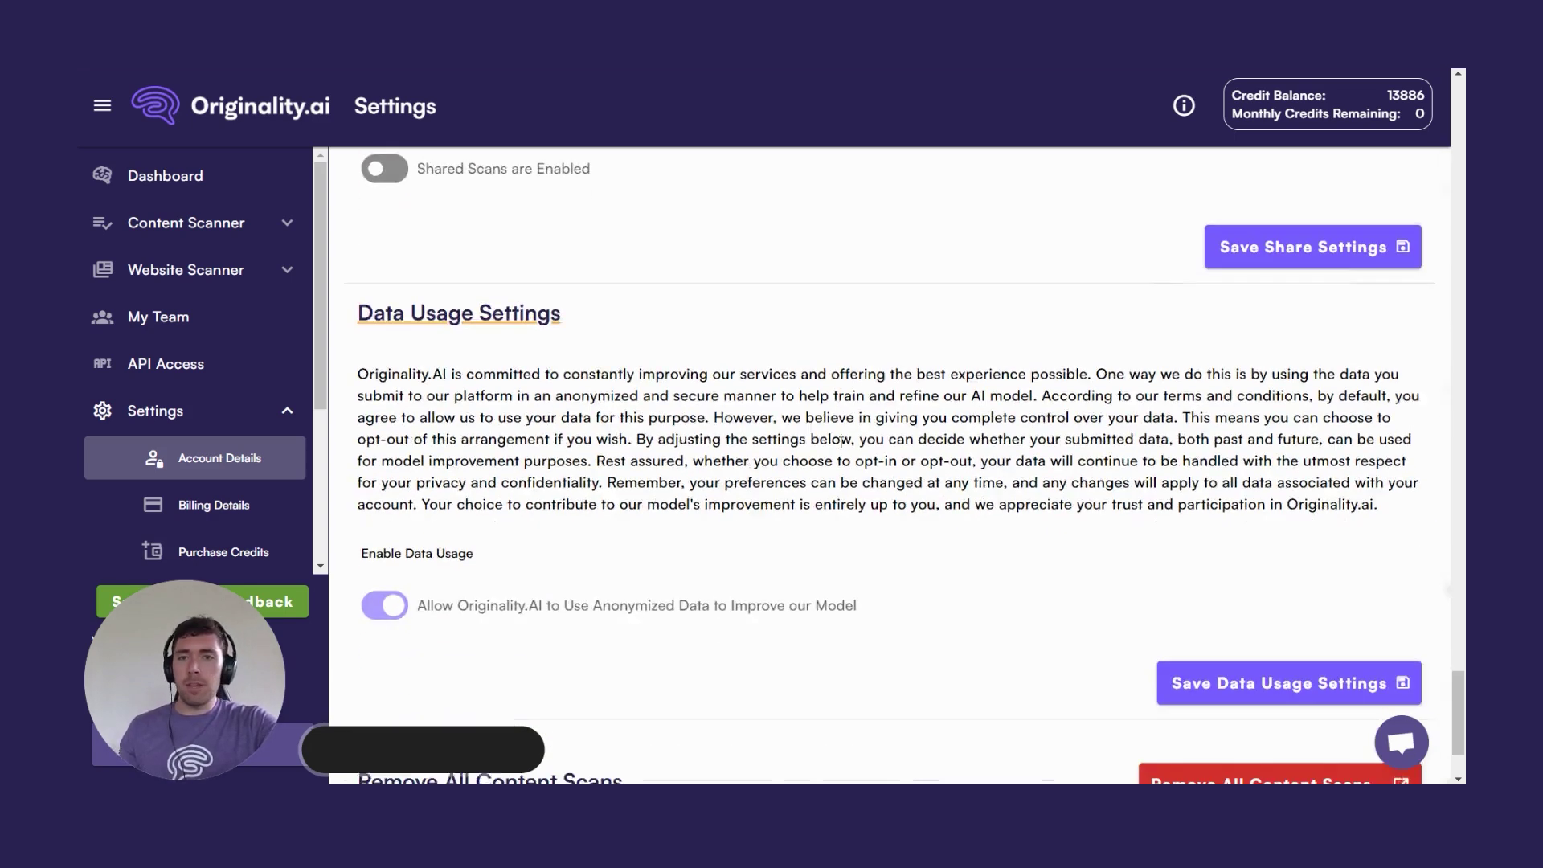
scroll(779, 461, "down", 1)
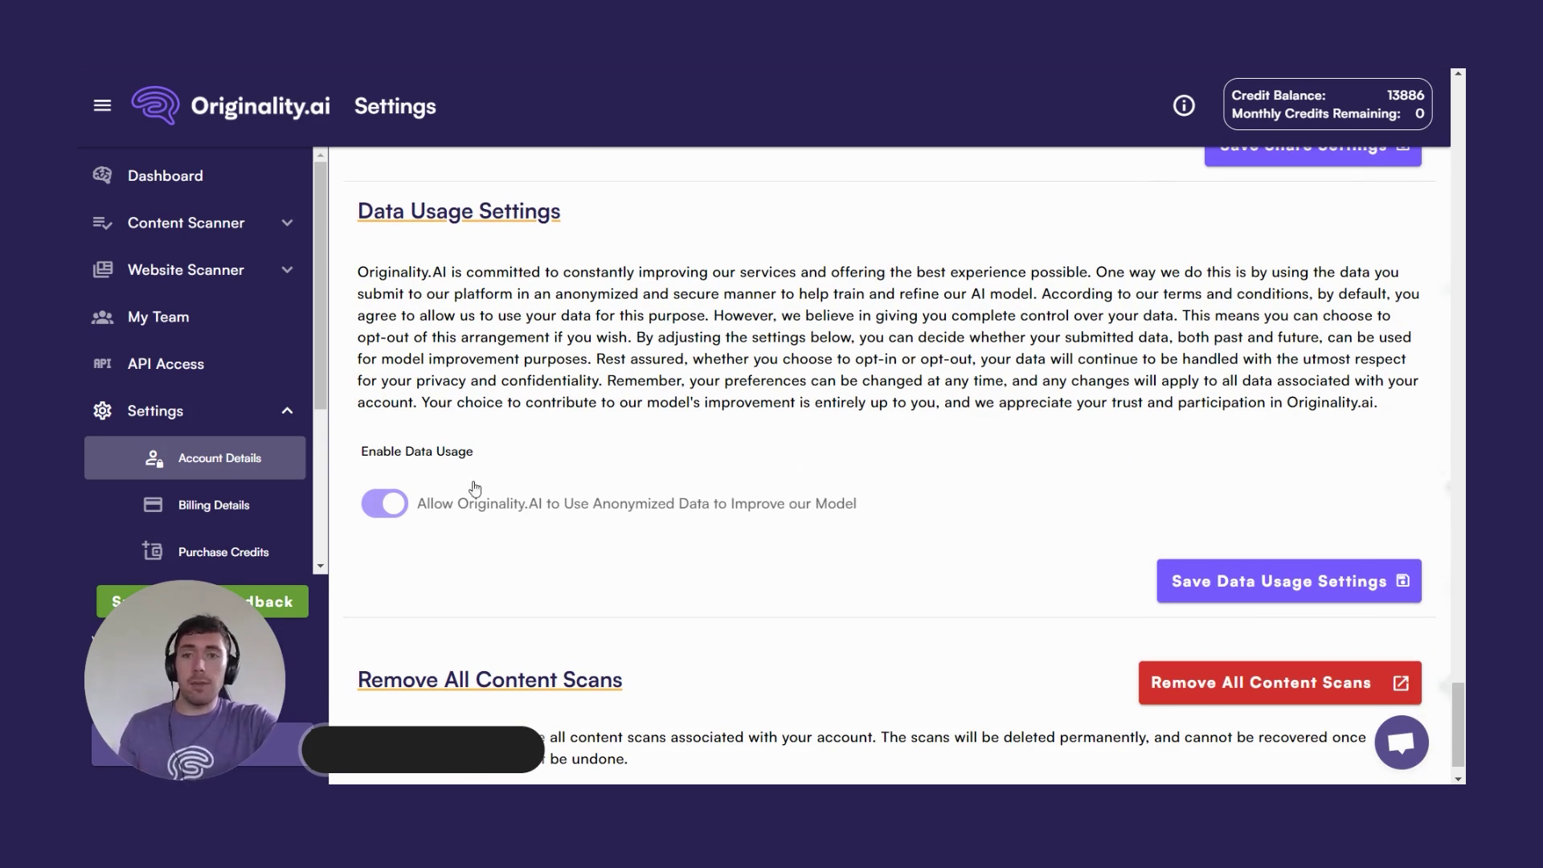
scroll(658, 559, "down", 1)
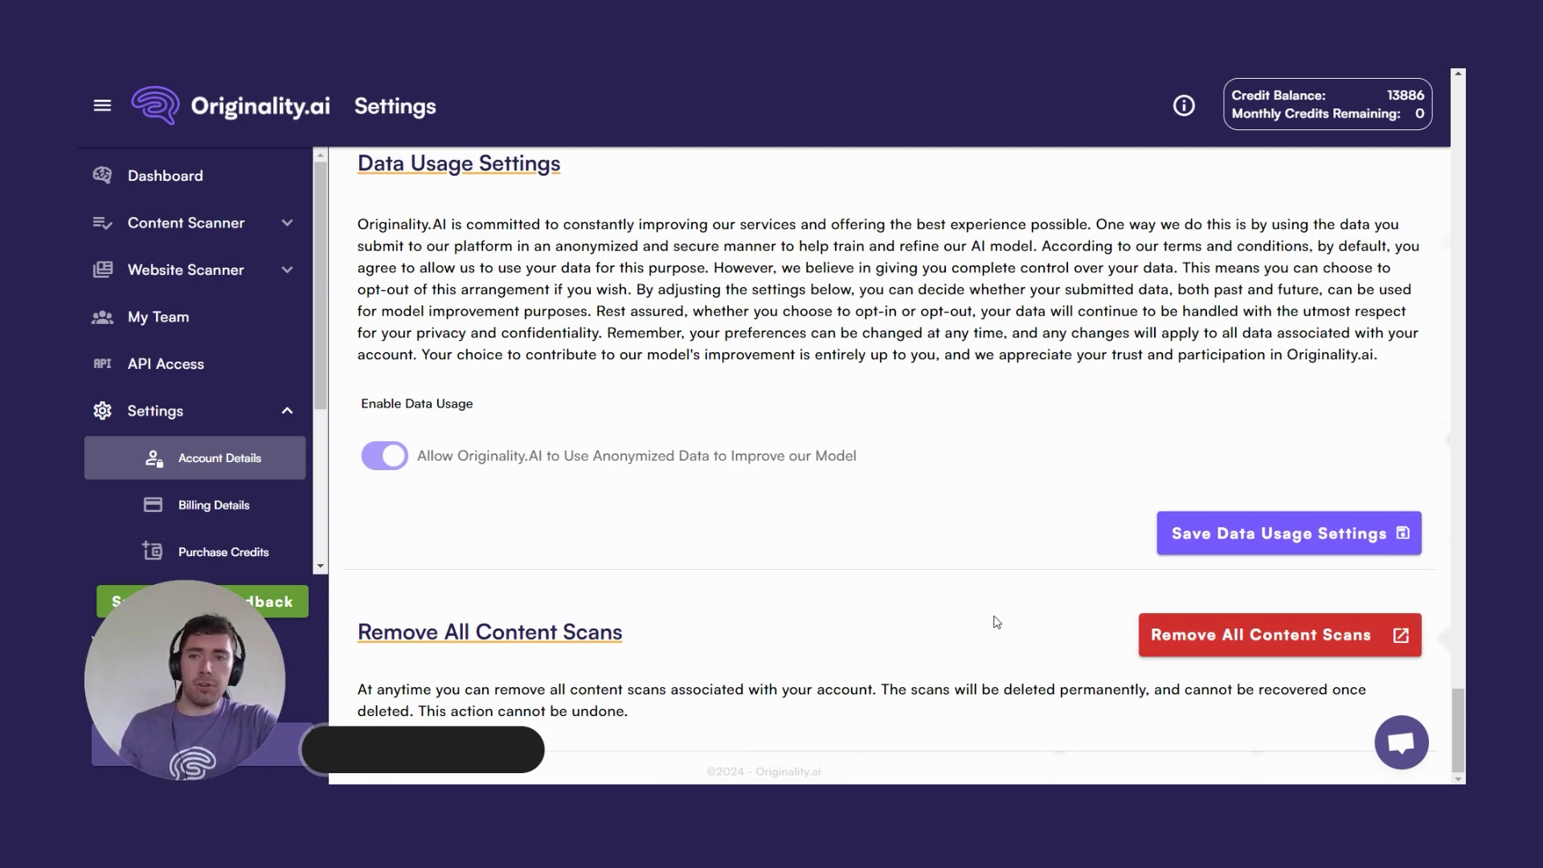
scroll(901, 396, "up", 12)
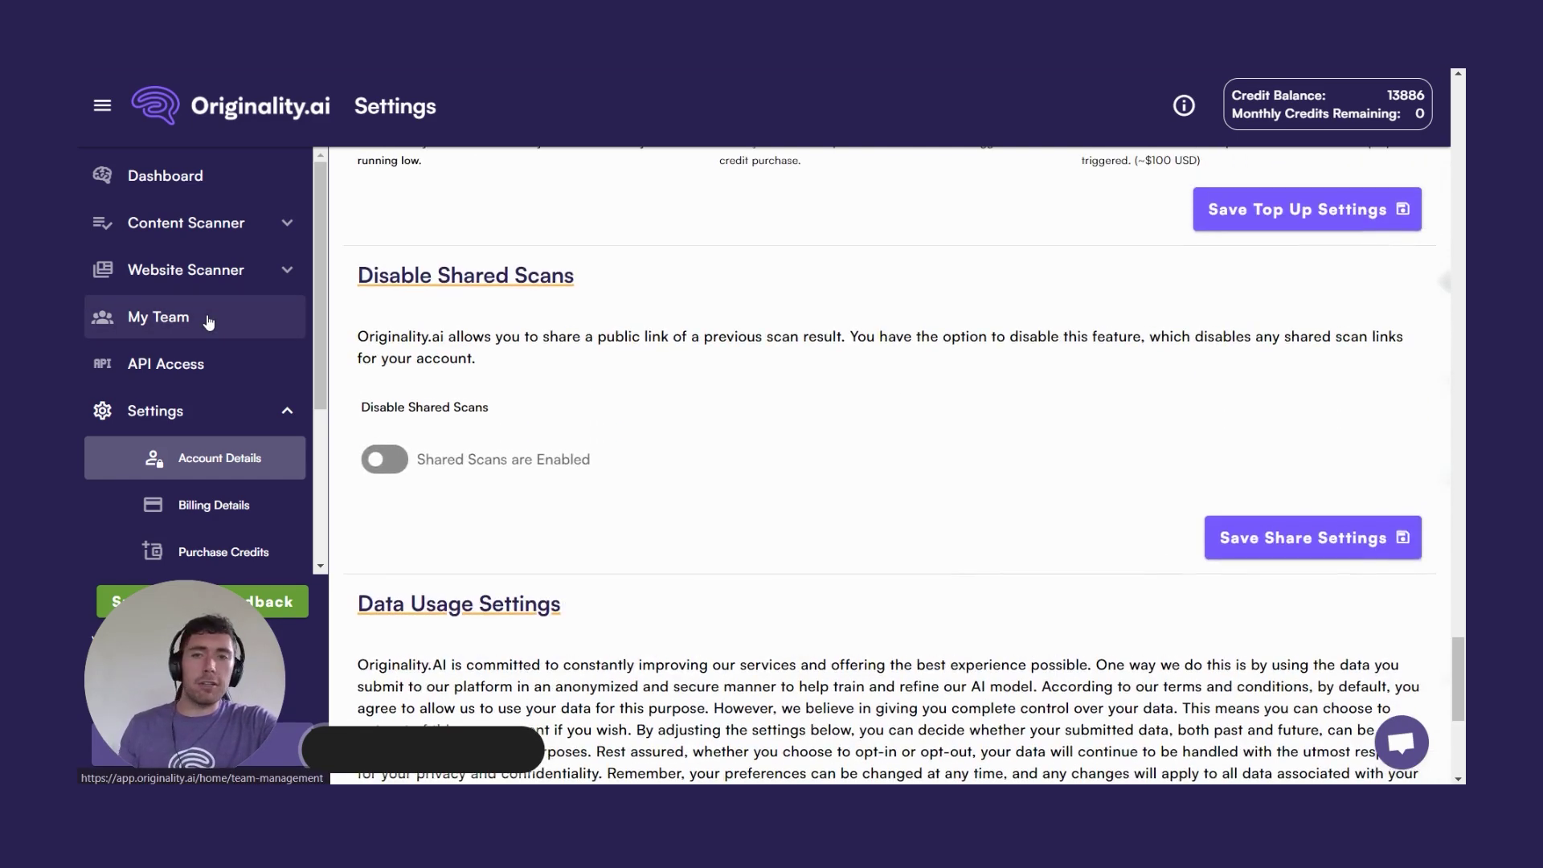
Scroll back to Account Information, then open and close the support chat.
scroll(901, 396, "up", 10)
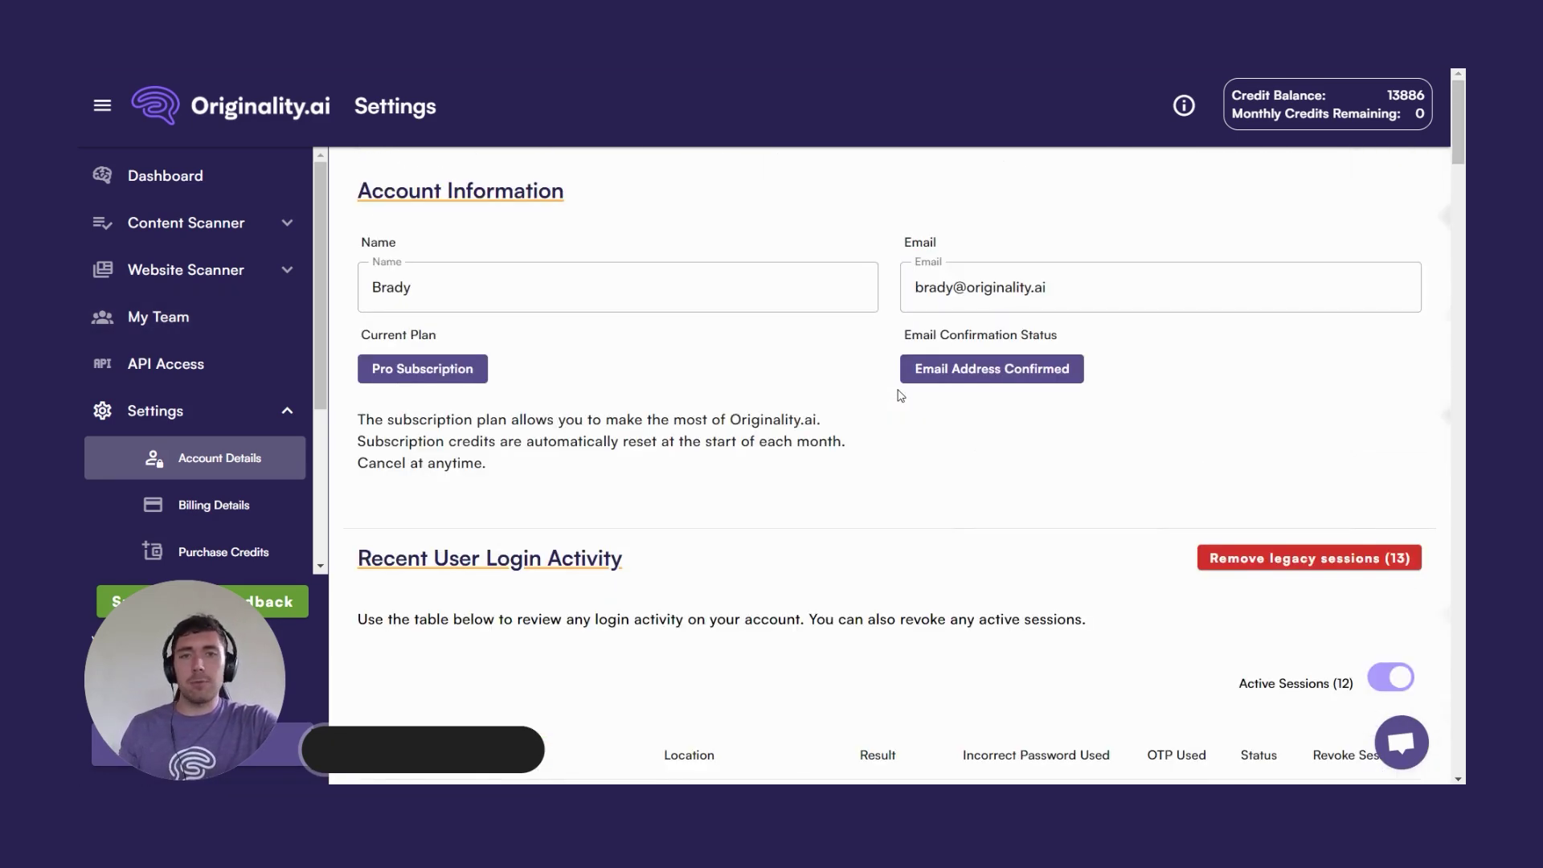
left_click(1401, 743)
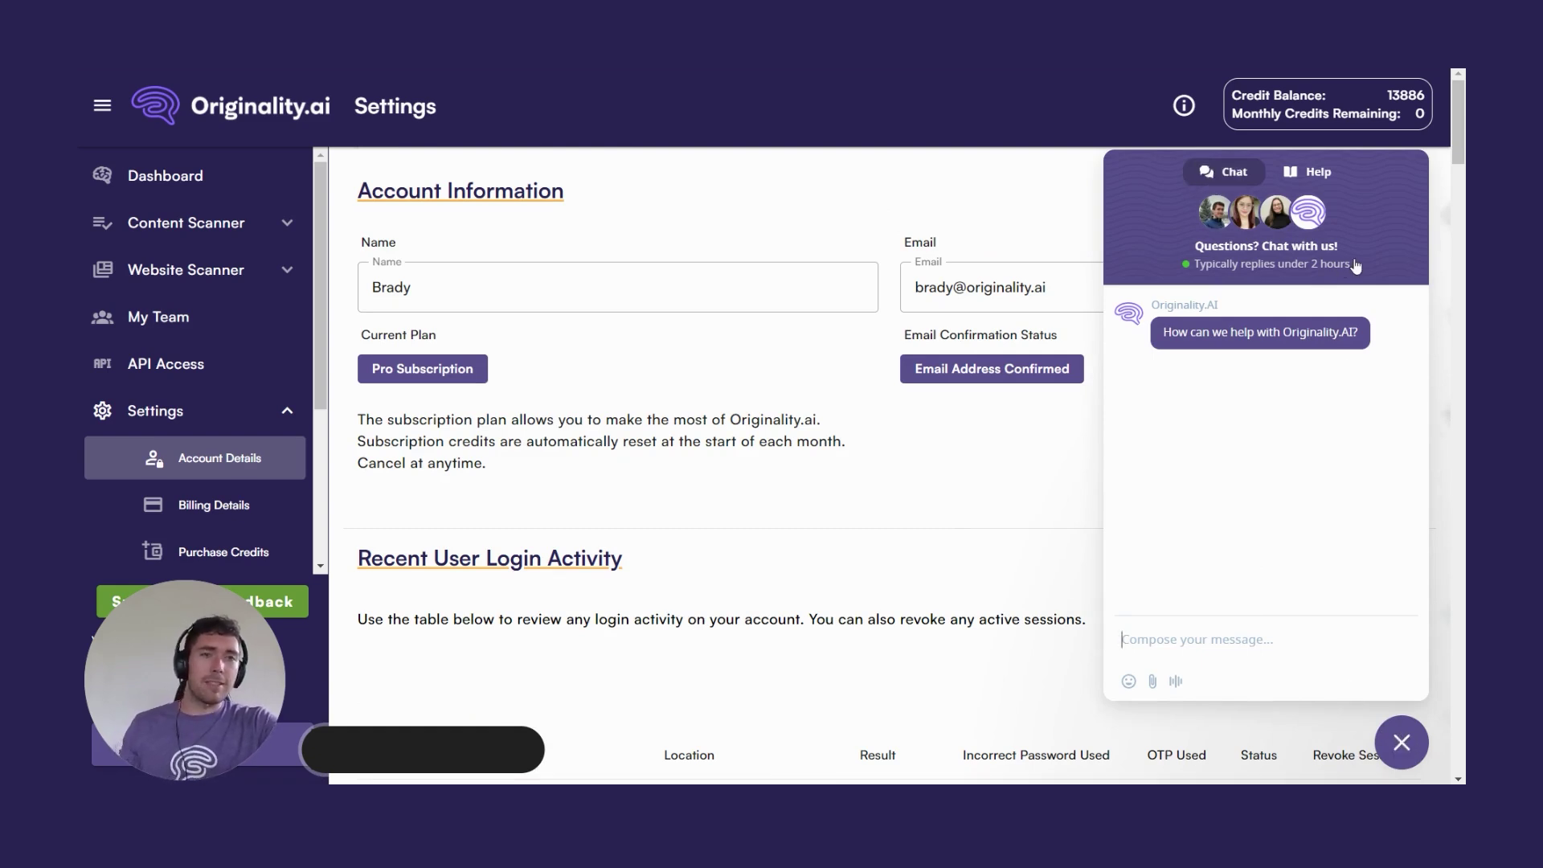
left_click(1403, 739)
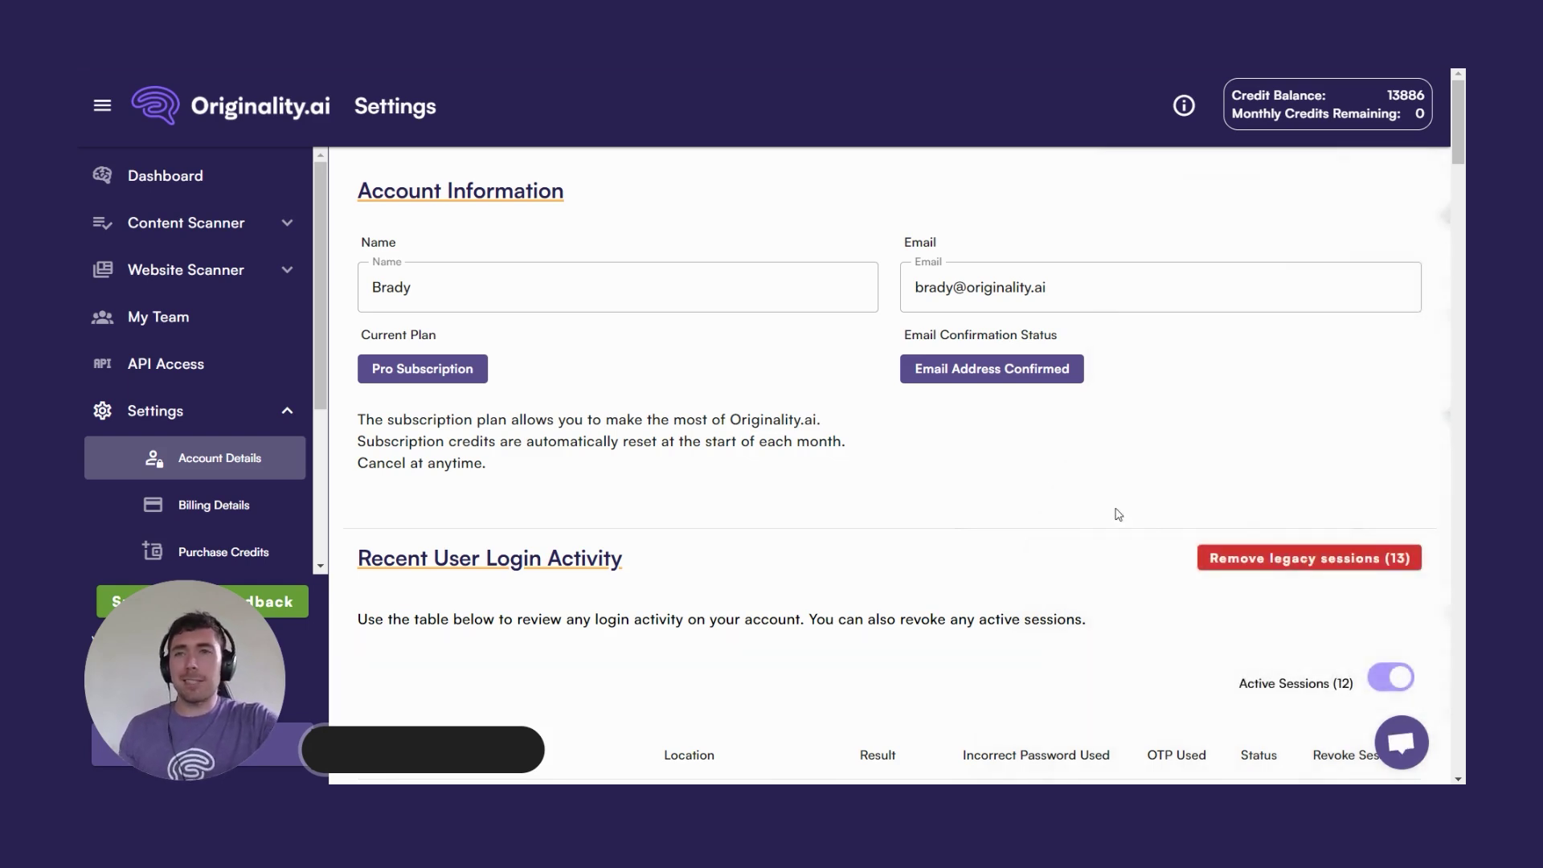